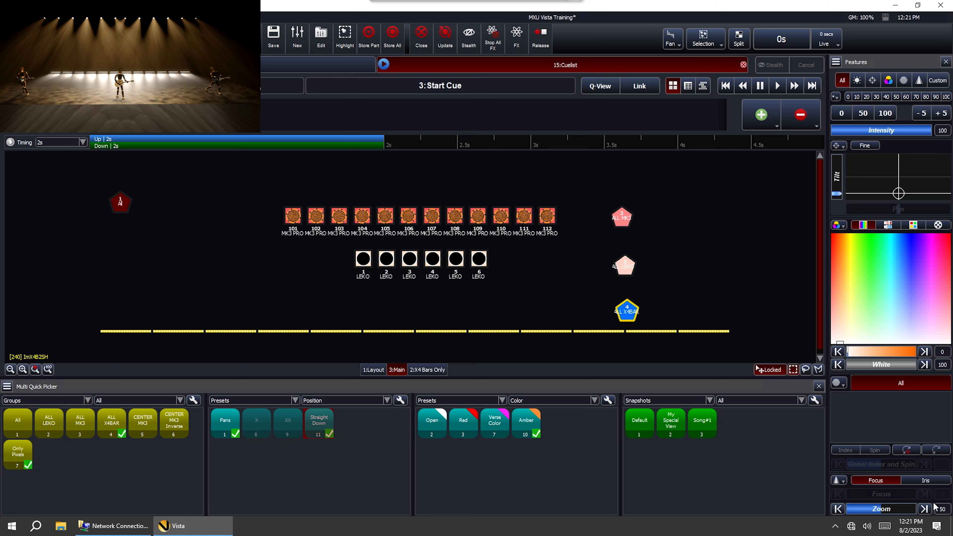
Set the X4 bars' zoom to 100, apply the Amber color preset, and deepen it to a dark red-orange
click(924, 508)
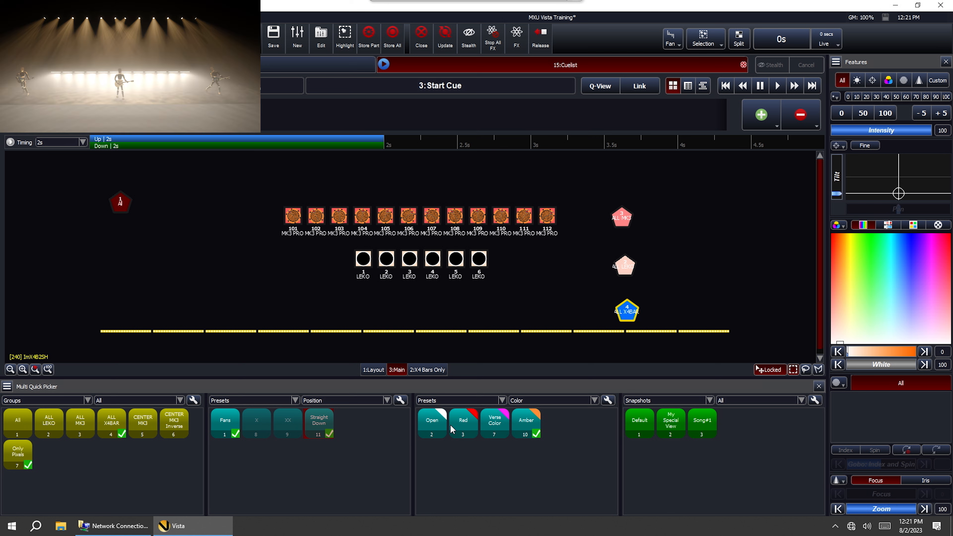
click(527, 423)
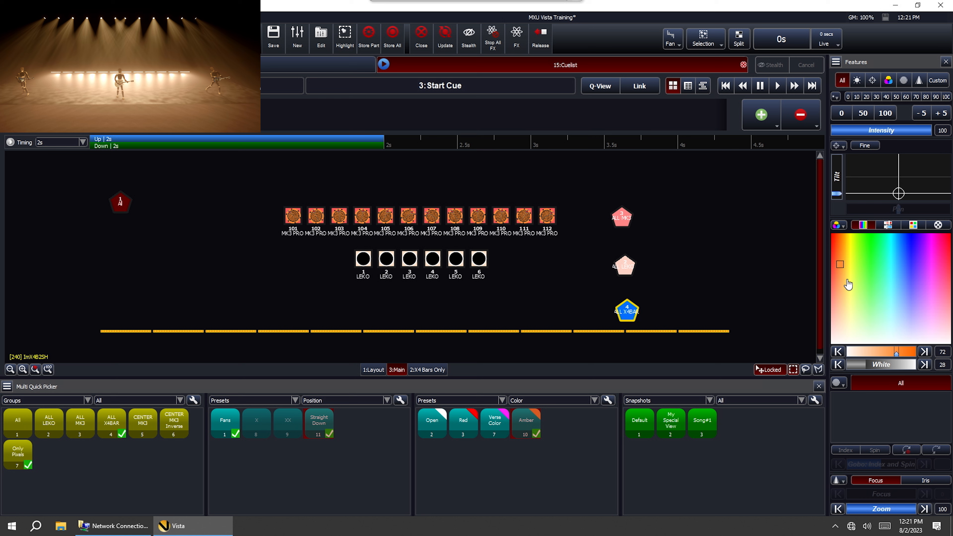
drag(840, 264, 835, 230)
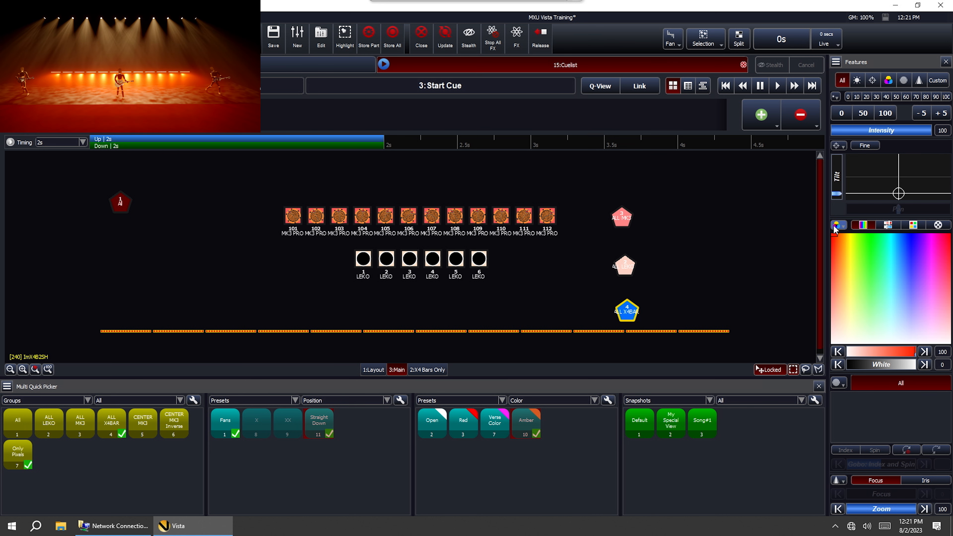
Save the bars' current color as a new color preset labelled Dark Amber
right_click(505, 468)
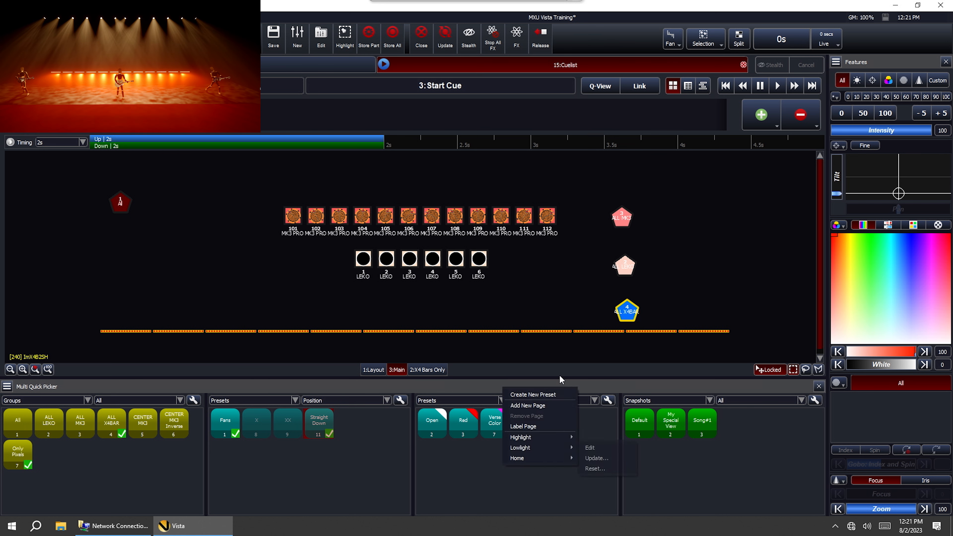
click(547, 390)
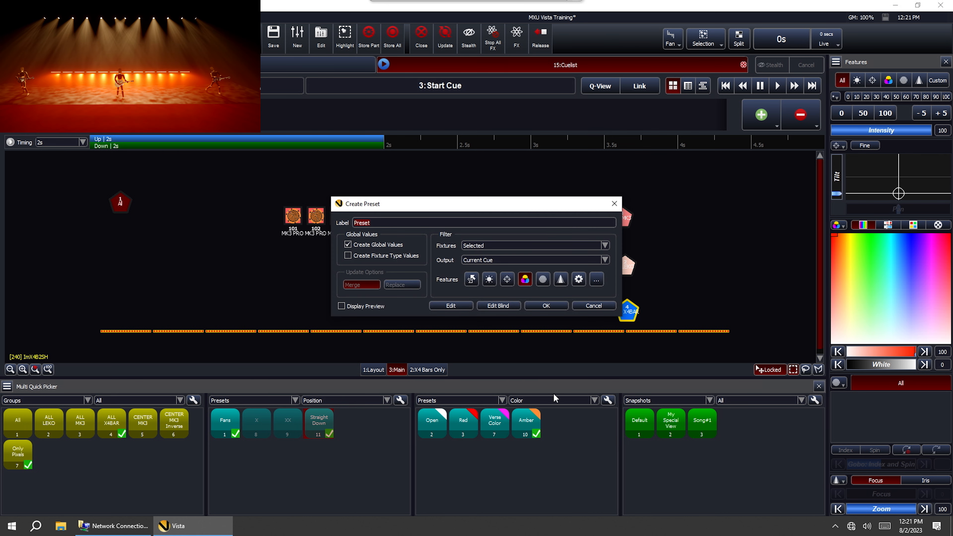
text(Dark Amber)
key(Return)
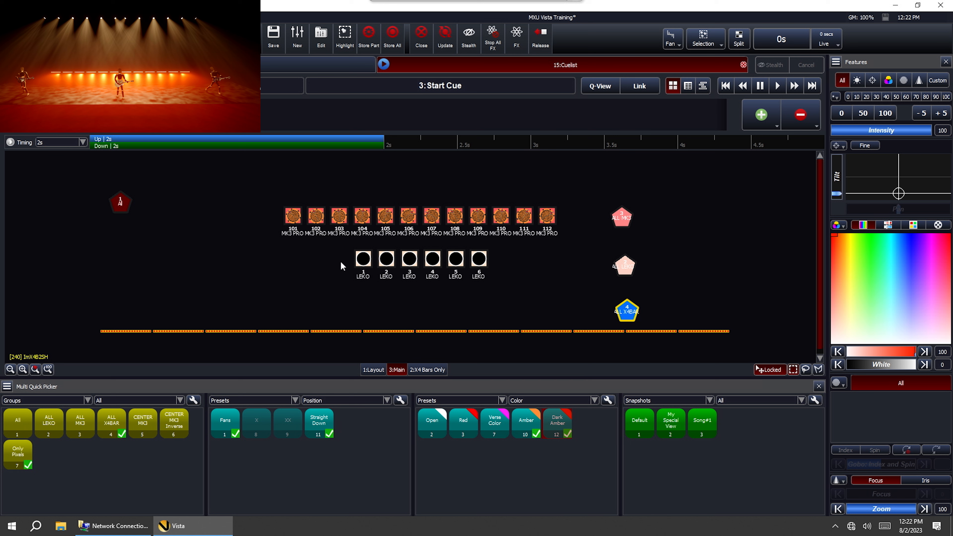
Set the intensity of LEKO fixtures 1, 2, 5 and 6 to 100
click(363, 260)
click(386, 263)
click(454, 262)
click(484, 262)
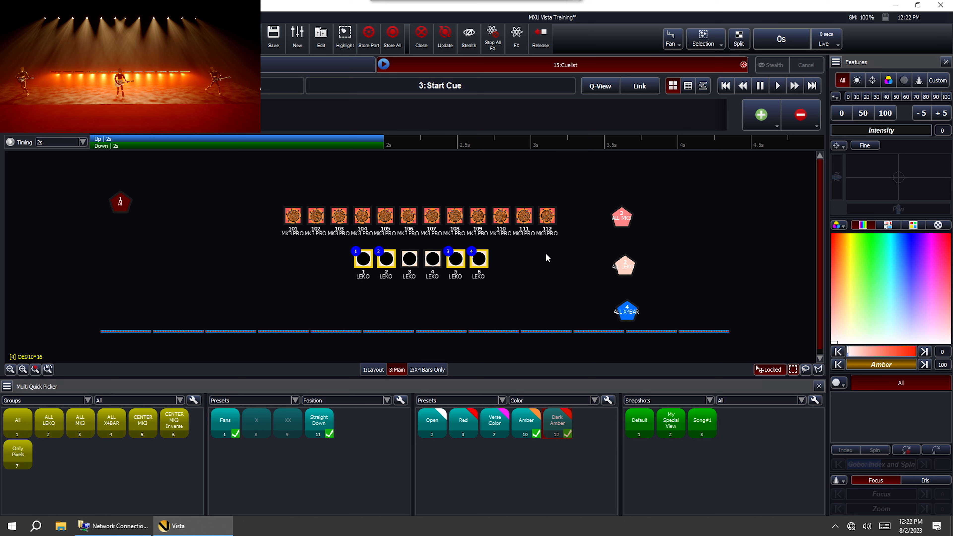
drag(845, 131, 949, 131)
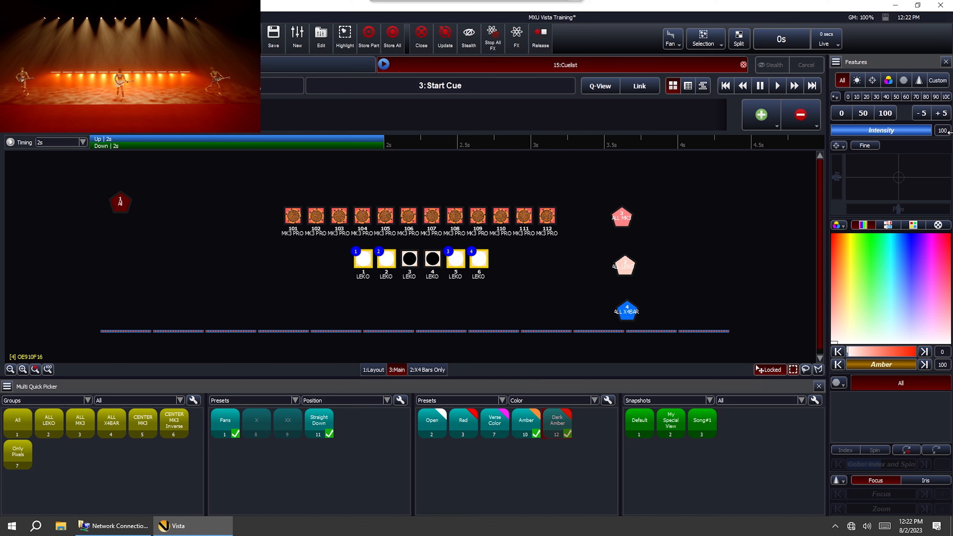
right_click(872, 132)
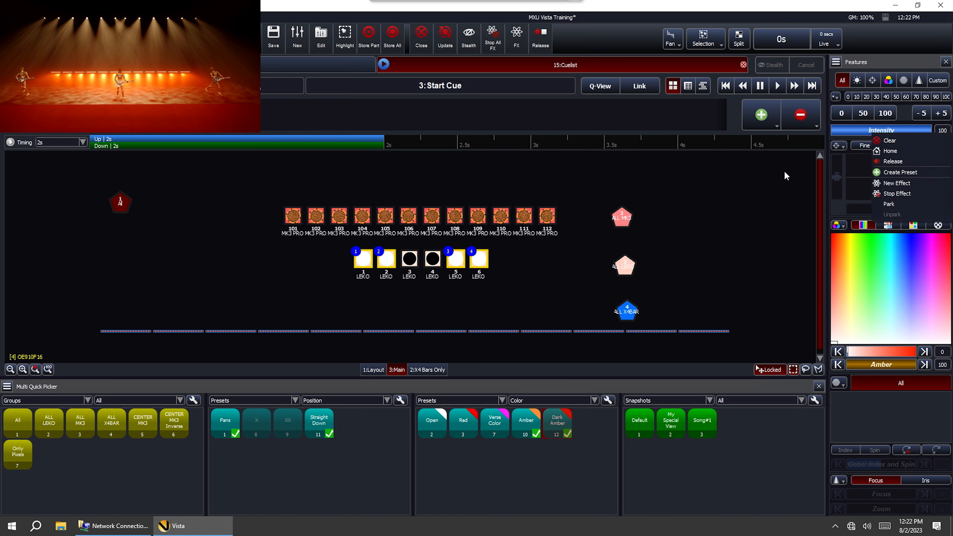
click(553, 263)
Reduce the intensity of LEKO fixtures 2 and 5 to 0, one at a time
click(387, 259)
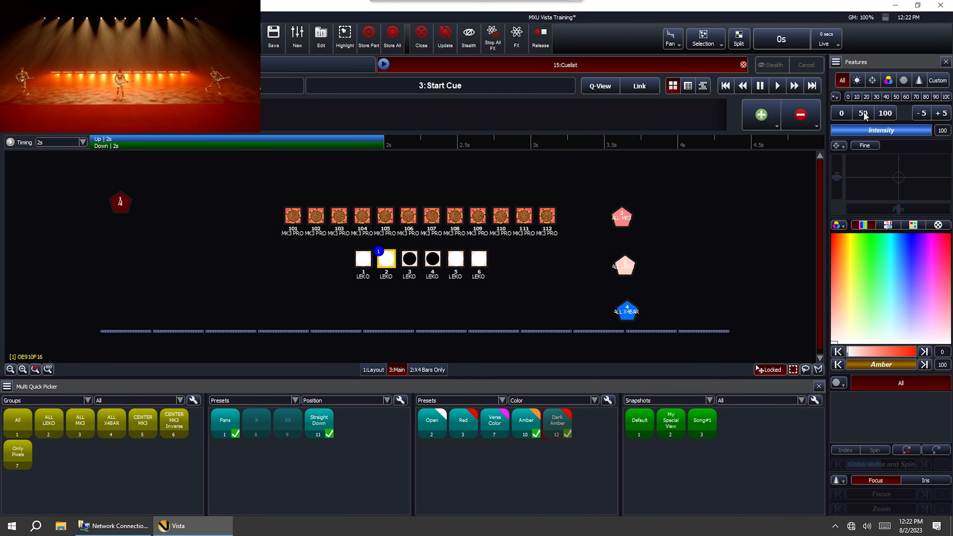
drag(923, 130, 787, 141)
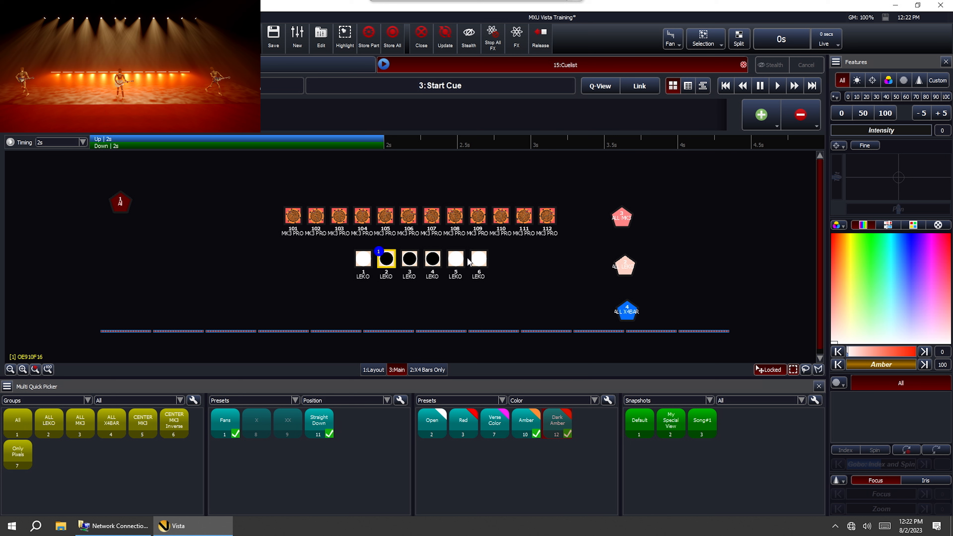
click(456, 259)
drag(927, 124, 754, 129)
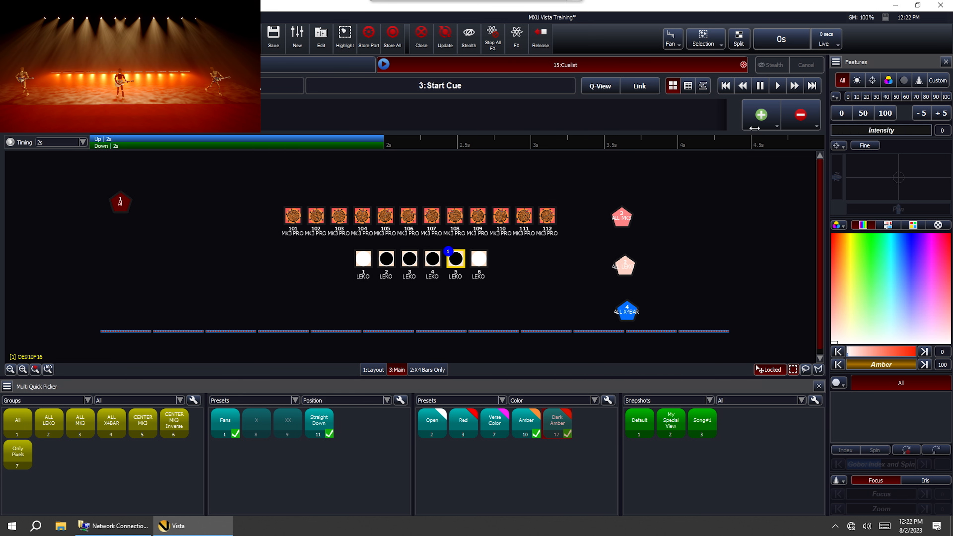
Raise the intensity of LEKO fixtures 3 and 4 to about 98 and clear the selection
click(408, 260)
ctrl+click(427, 262)
drag(855, 132, 949, 132)
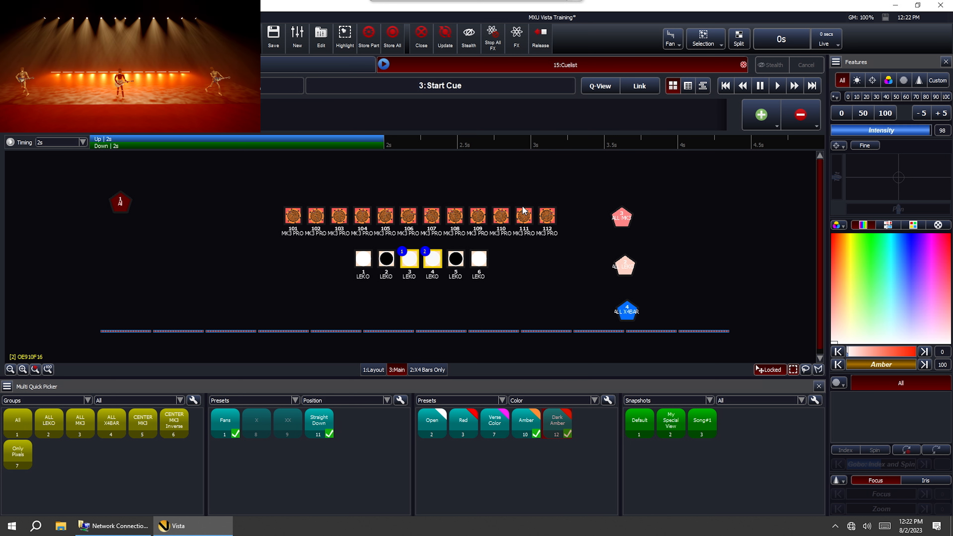
click(312, 264)
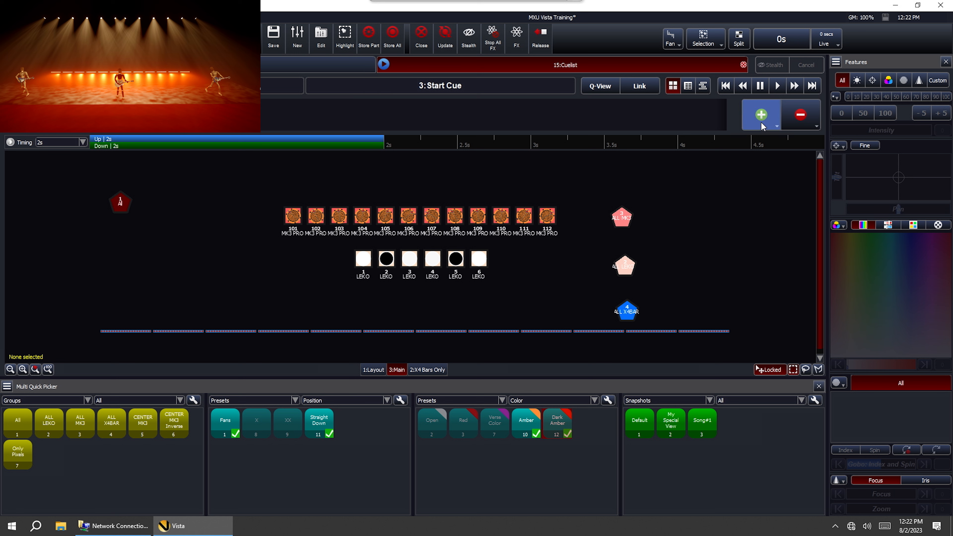
Insert the NC to Red extract into the cuelist for MK3 PRO fixtures 101 to 112, using Fan From Center
click(708, 400)
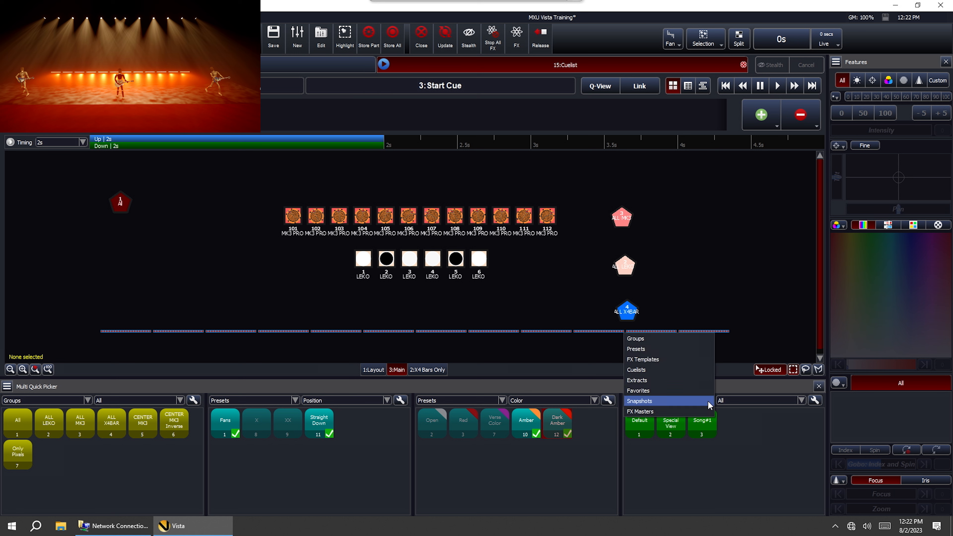
click(684, 380)
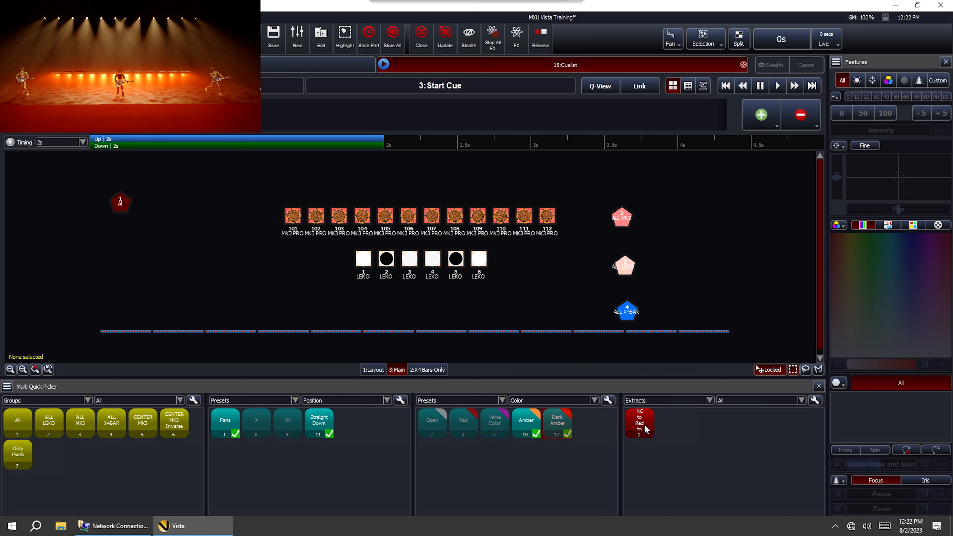
drag(268, 211, 552, 215)
click(671, 39)
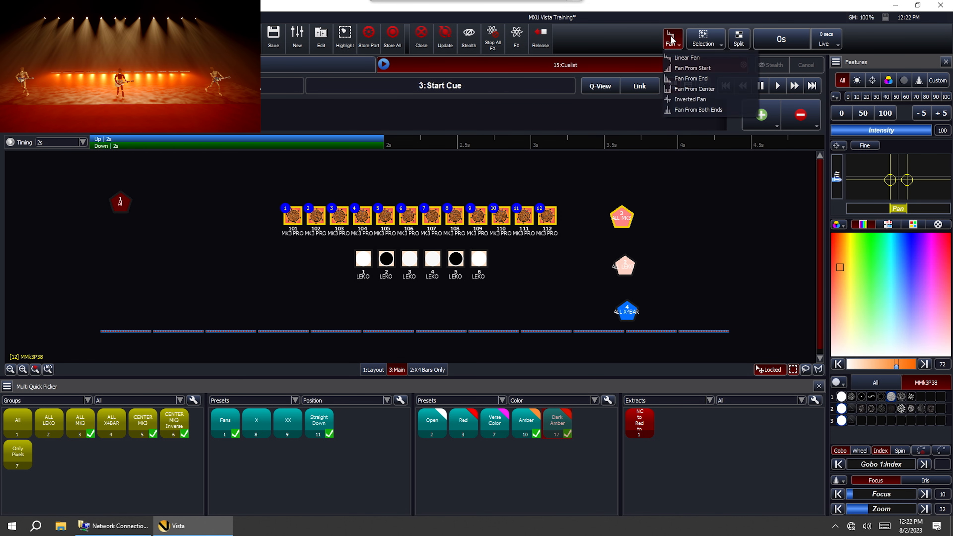
click(690, 91)
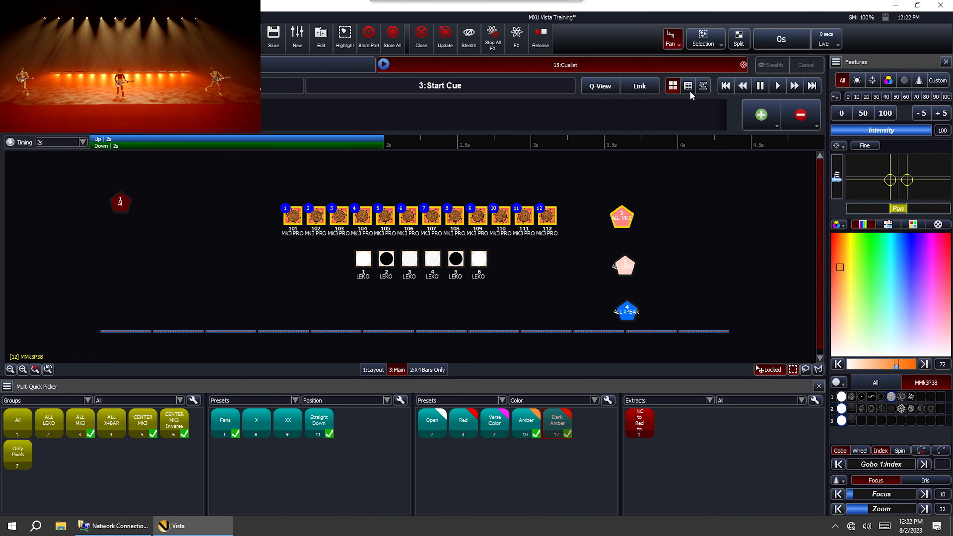
click(642, 423)
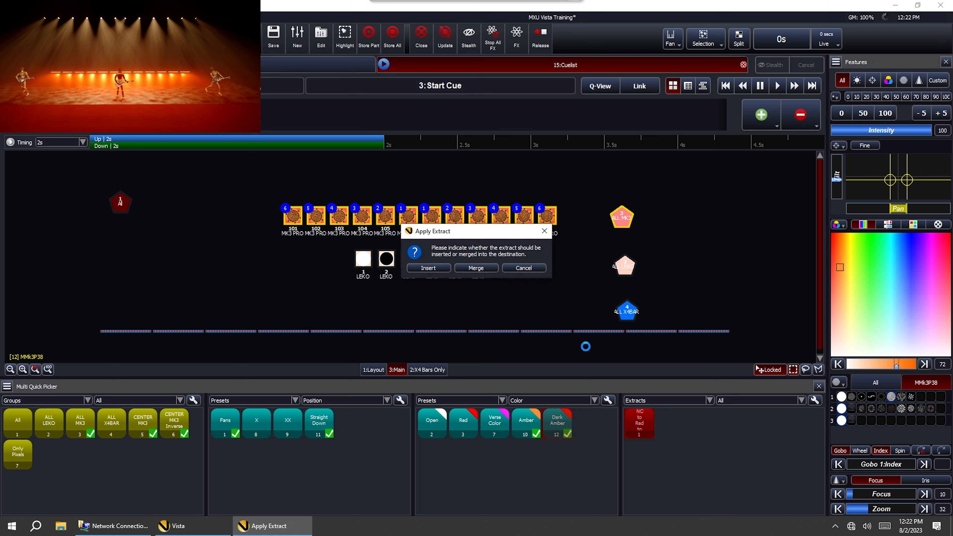
click(436, 268)
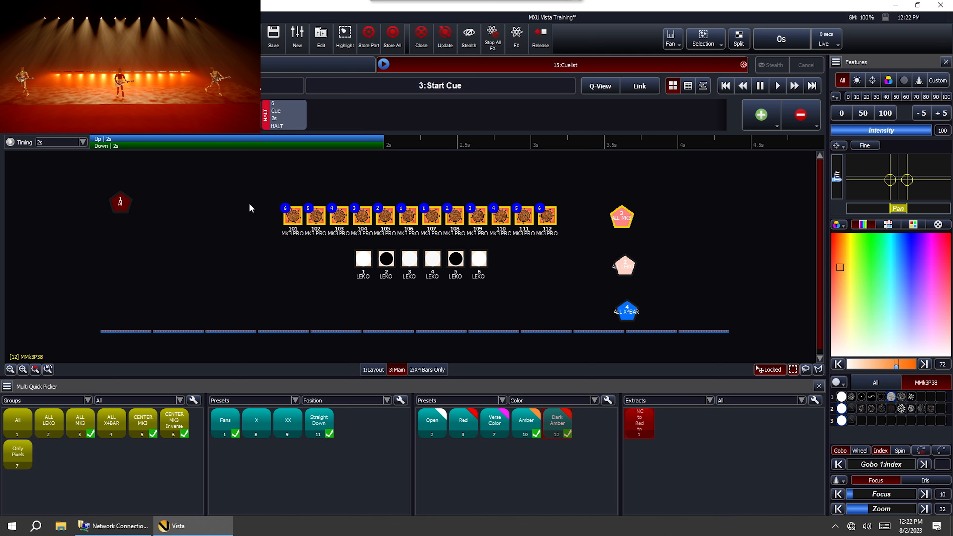
Step through the inserted cues 4, 5 and 6 to check their looks on stage
key(Right)
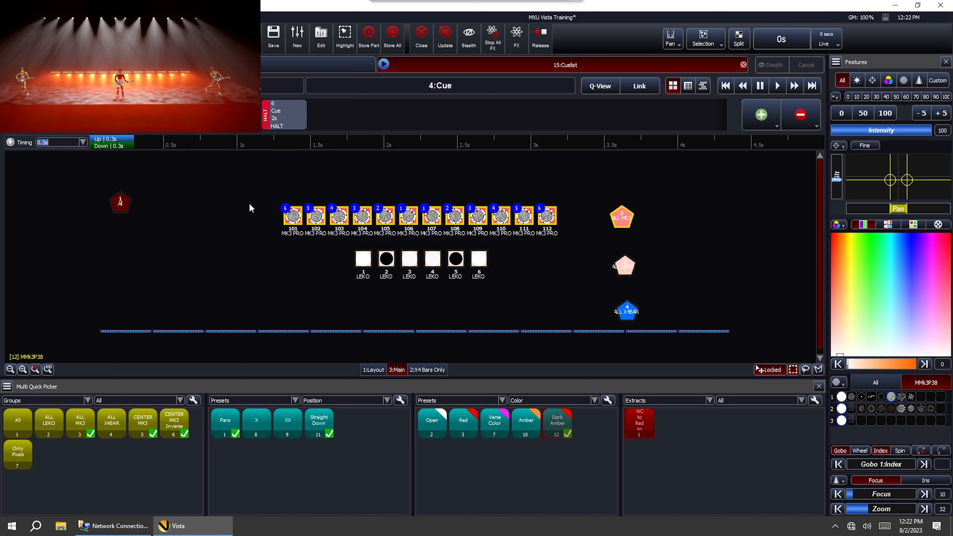
key(Right)
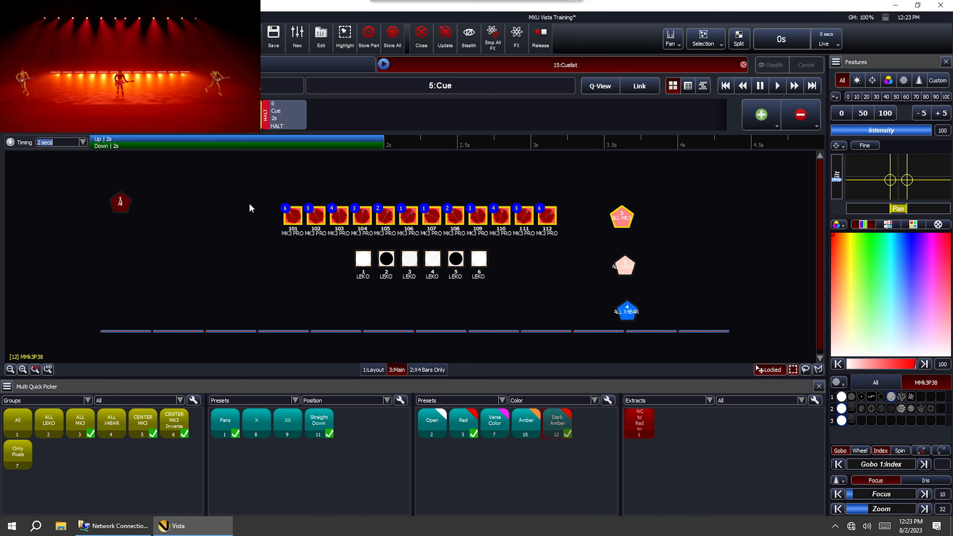
key(Right)
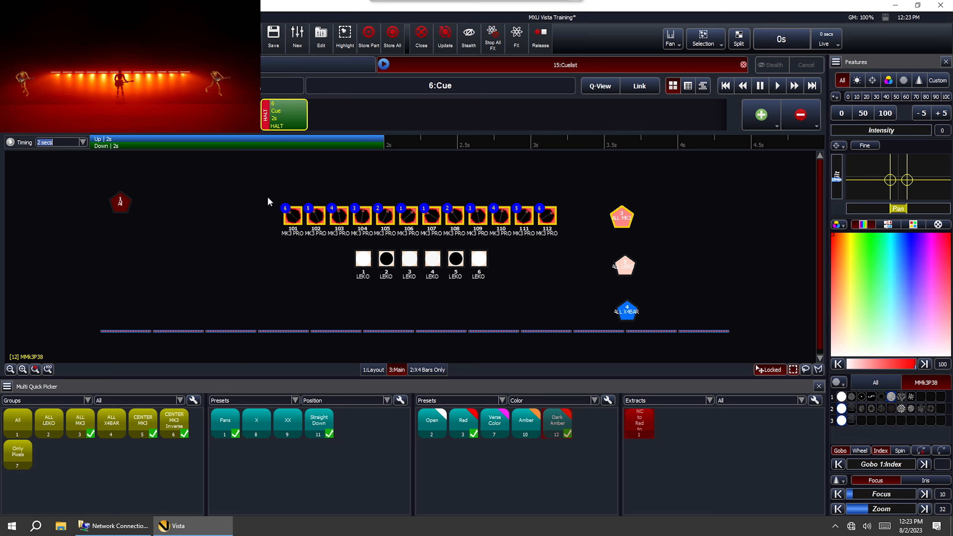
Rename cue 4 as Flash
click(191, 115)
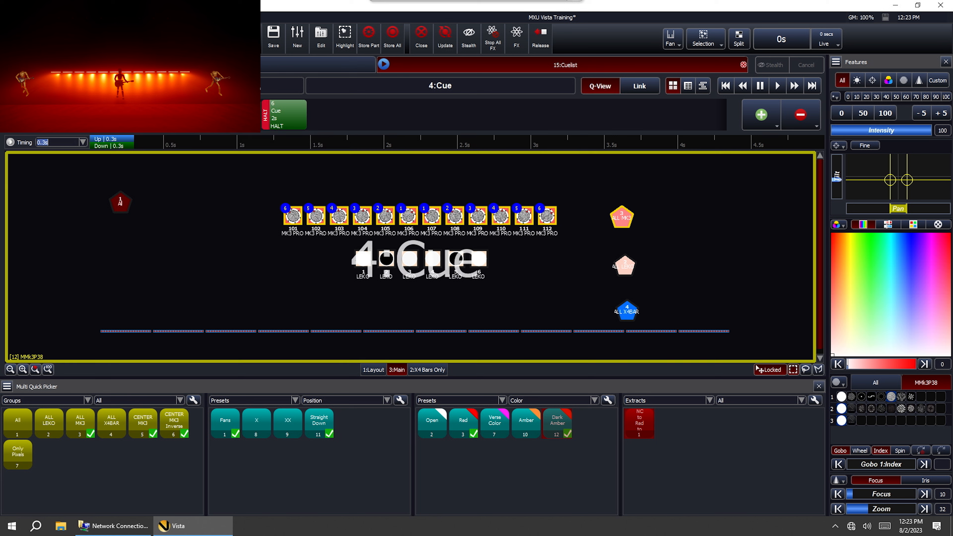
key(shift)
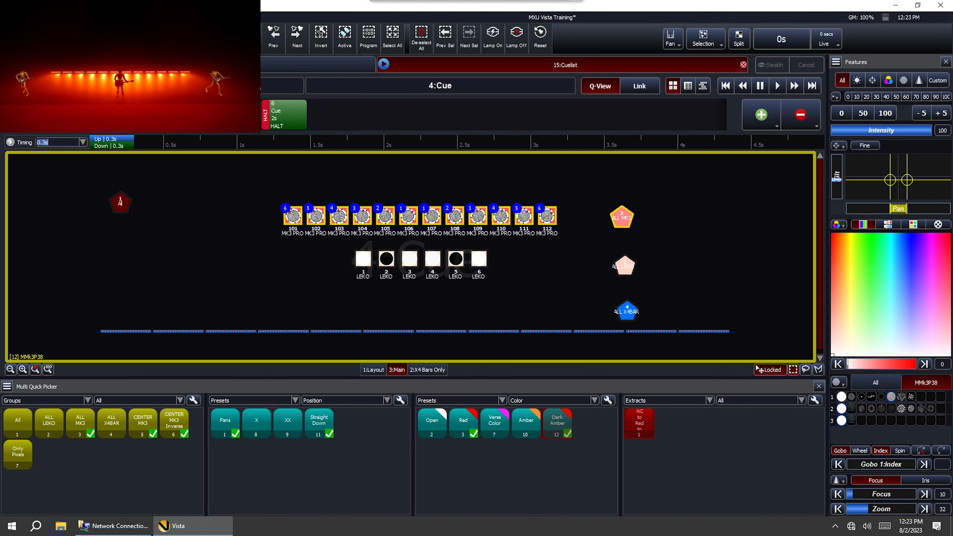
text(Flash)
key(Return)
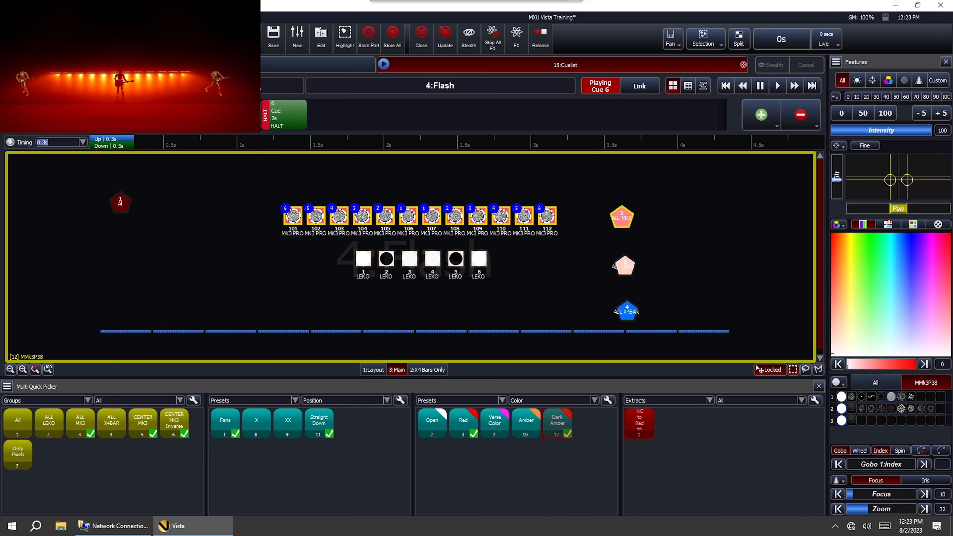
Set cue 5's follow mode to Follow with +0s
click(233, 122)
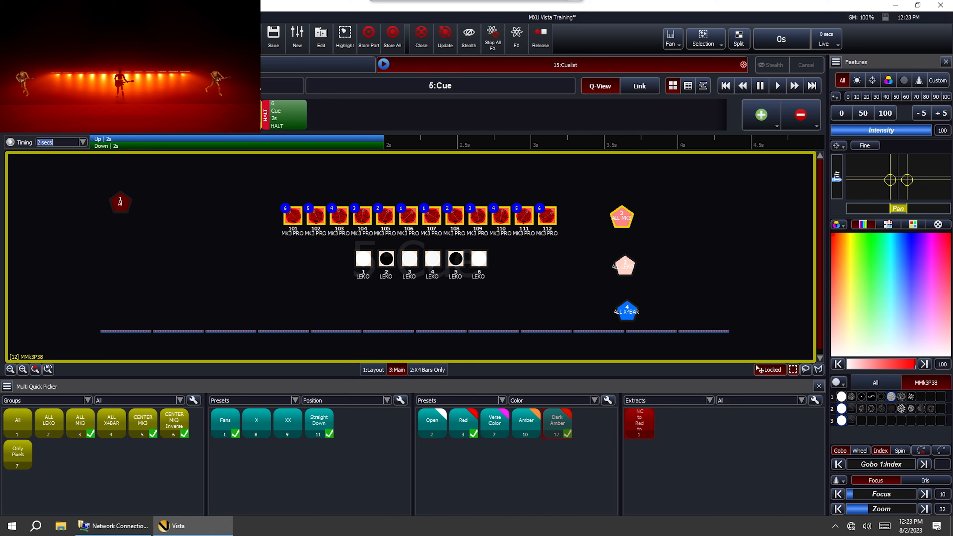
double_click(232, 126)
click(296, 171)
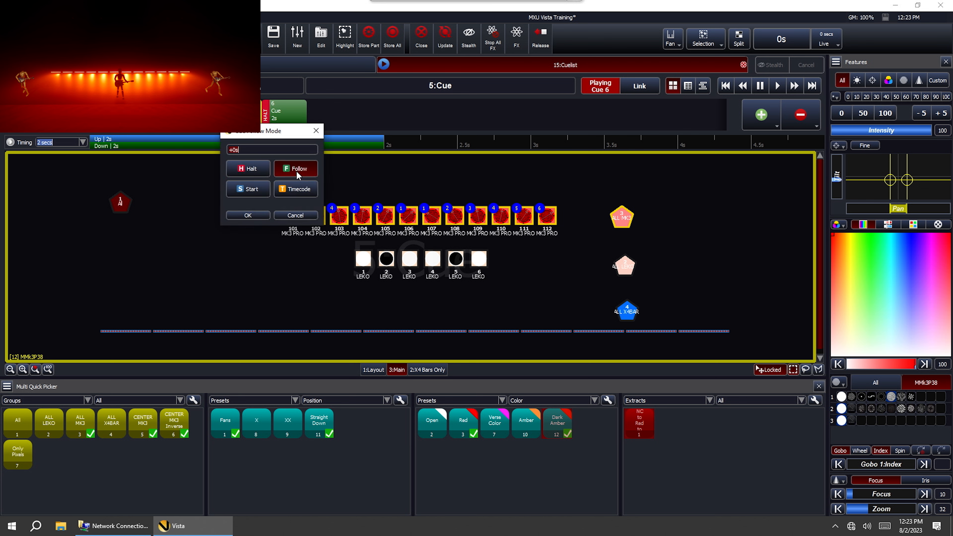
click(254, 215)
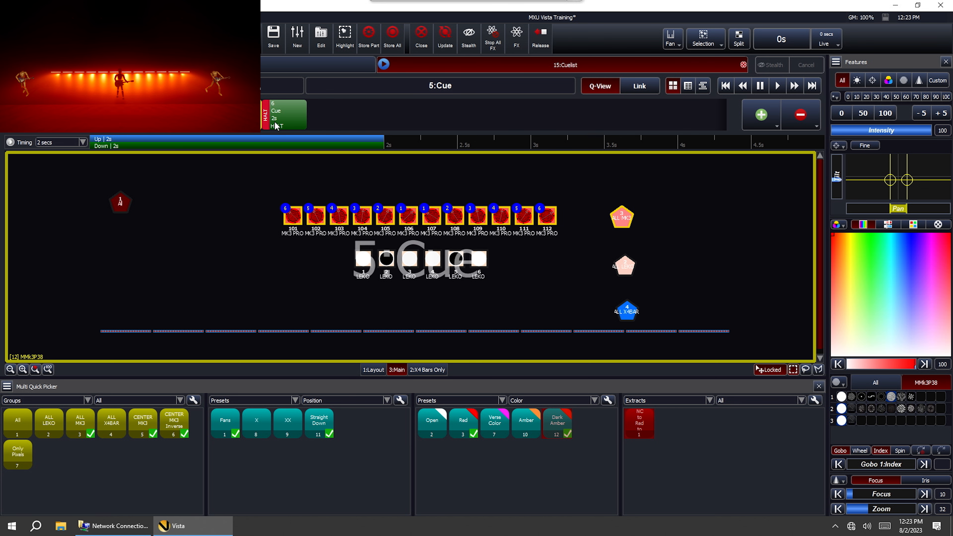
Change cue 6's follow mode from Halt to Follow with +0s
click(267, 116)
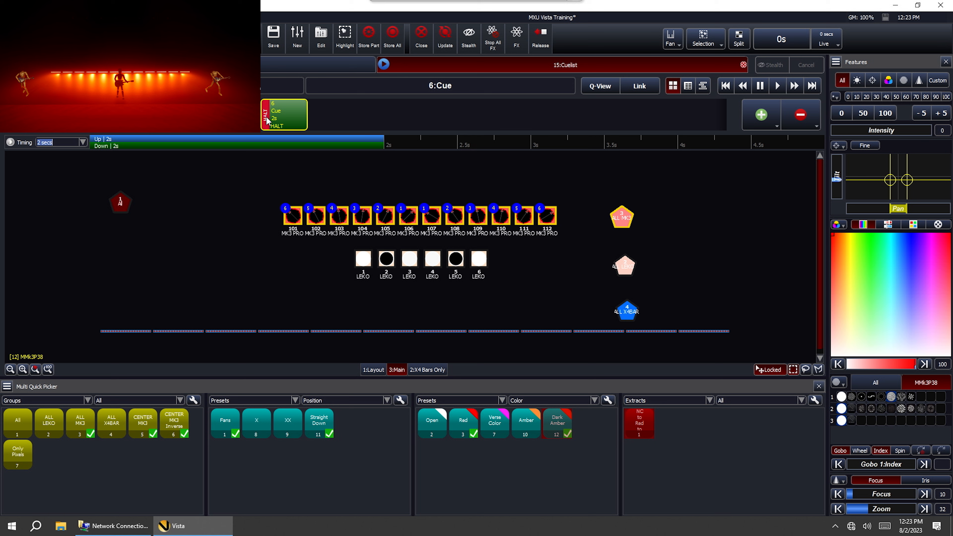
click(265, 116)
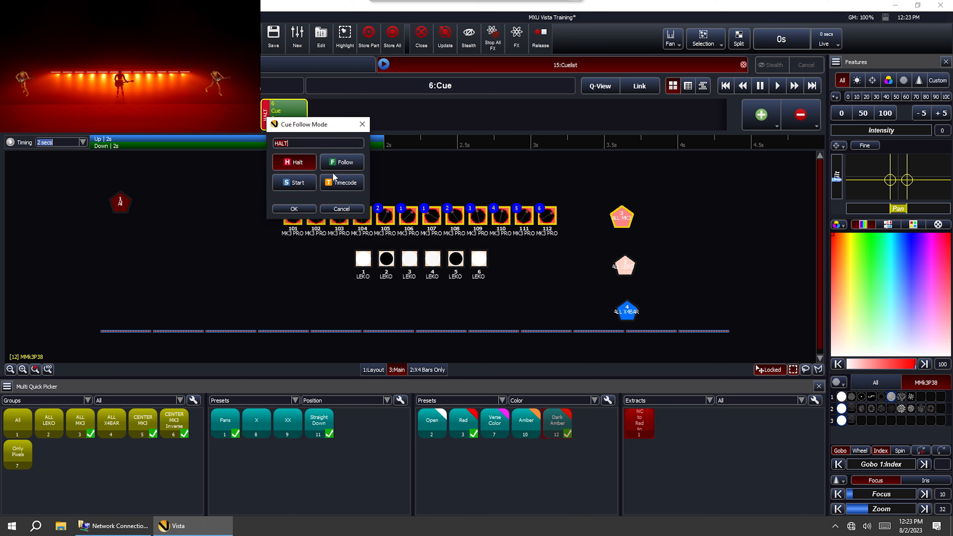
click(335, 166)
click(294, 209)
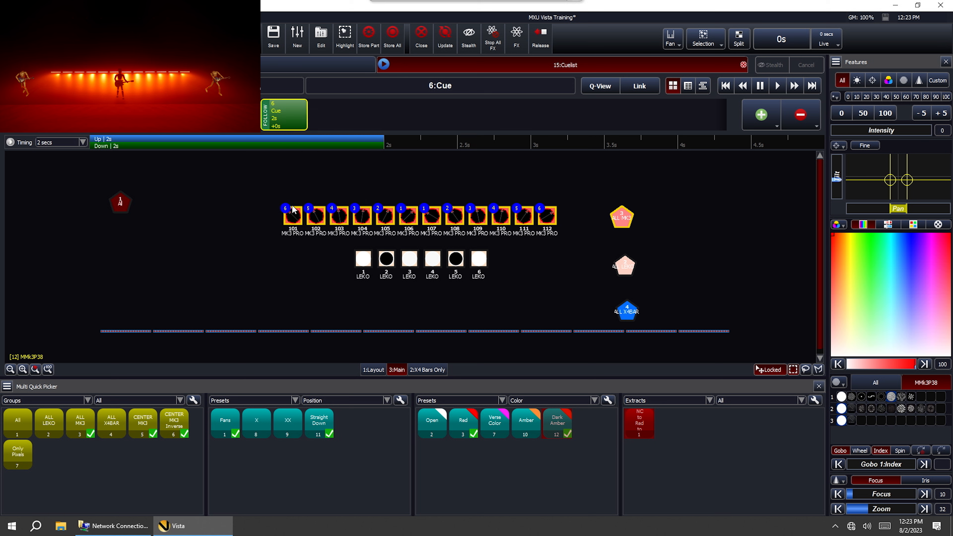
Add cue 7 after cue 6 and rename it as Lead Snger IN
click(758, 87)
click(757, 88)
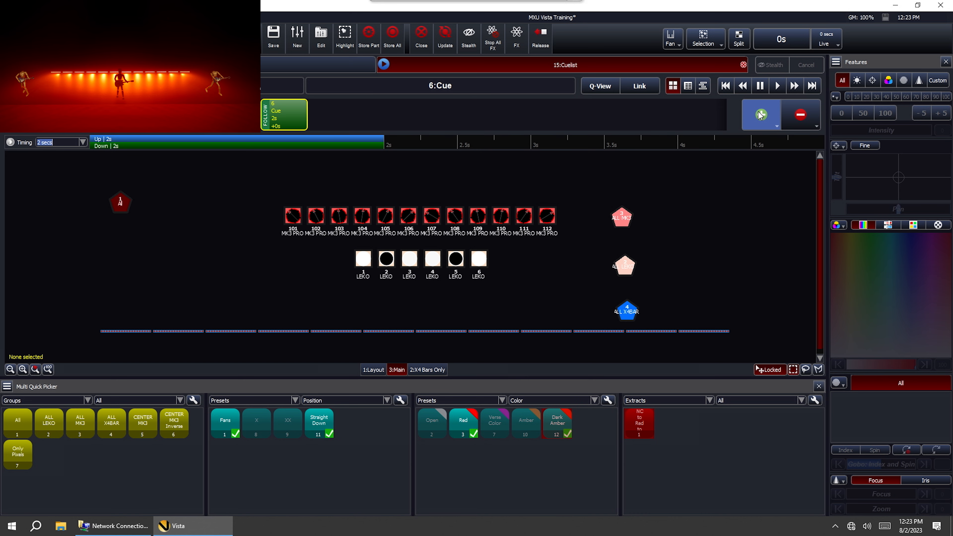
click(761, 114)
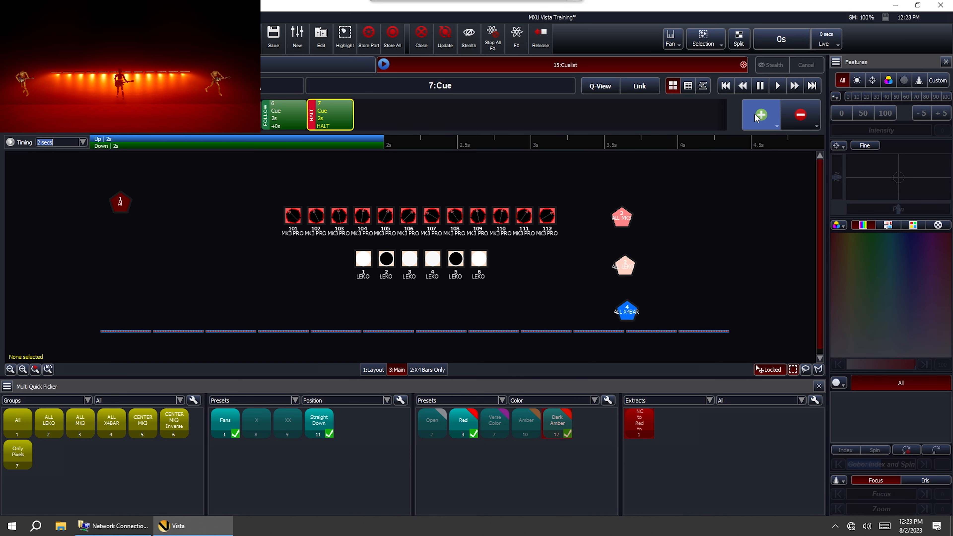
double_click(332, 111)
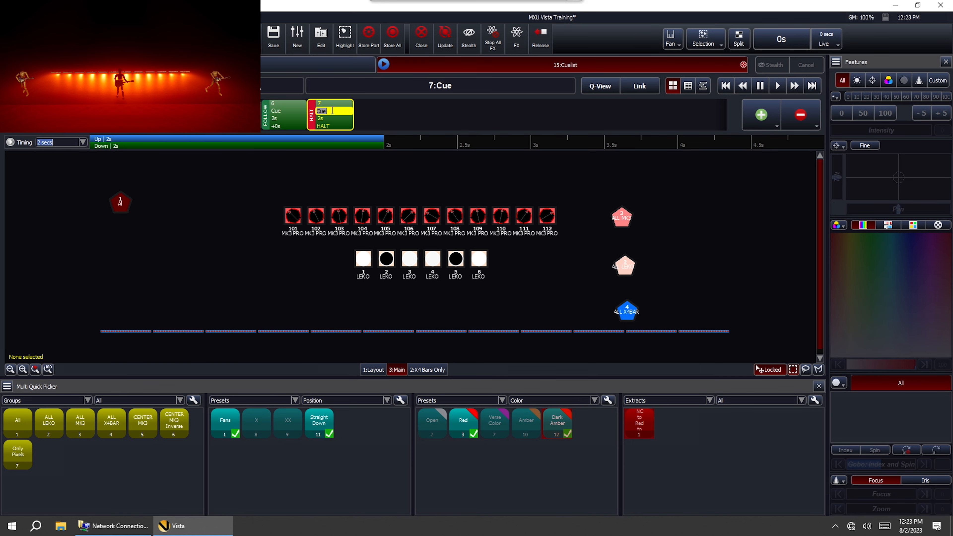
key(shift)
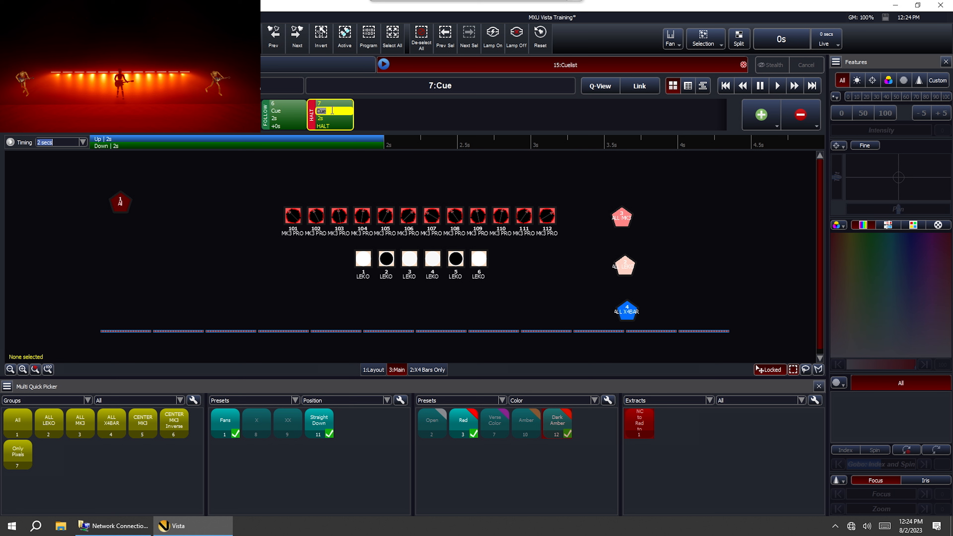
text(Lead Snger IN)
key(Return)
Set LEKO 2 and 5 and MK3 PRO 106 and 107 to 100 intensity in cue 7
click(386, 259)
click(455, 259)
click(884, 113)
drag(399, 196, 442, 226)
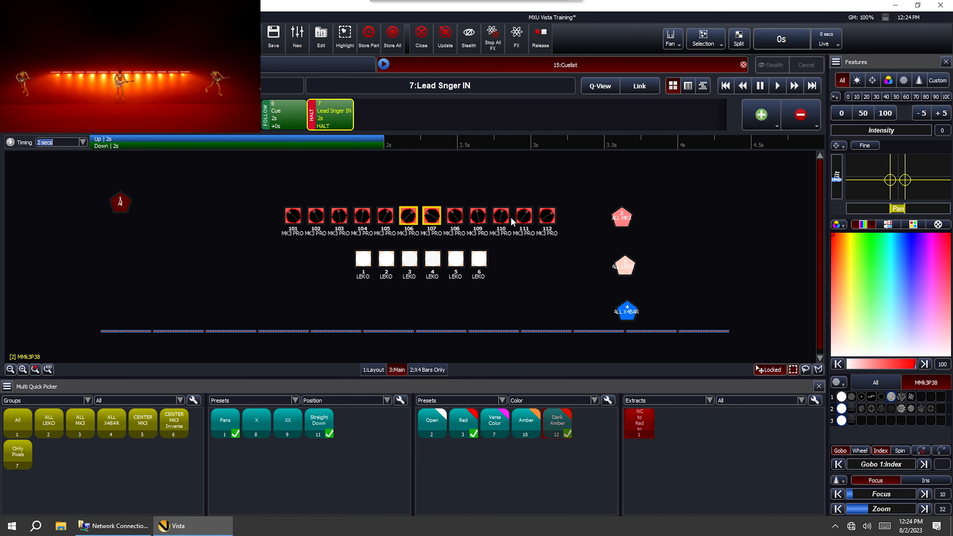
click(892, 116)
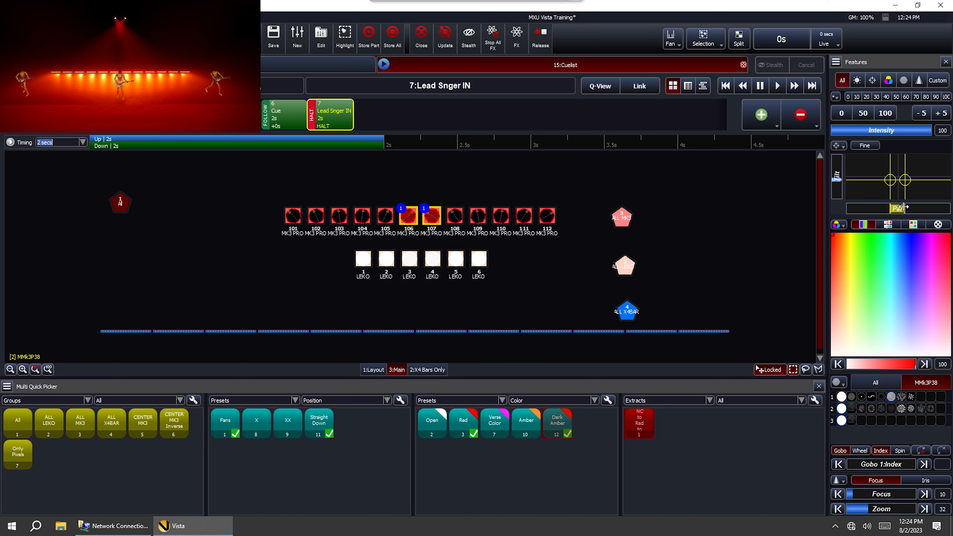
Aim MK3 PRO 106 and 107 at the lead singer using centred pan and a slight tilt change, and turn them white
key(shift)
drag(901, 207, 905, 207)
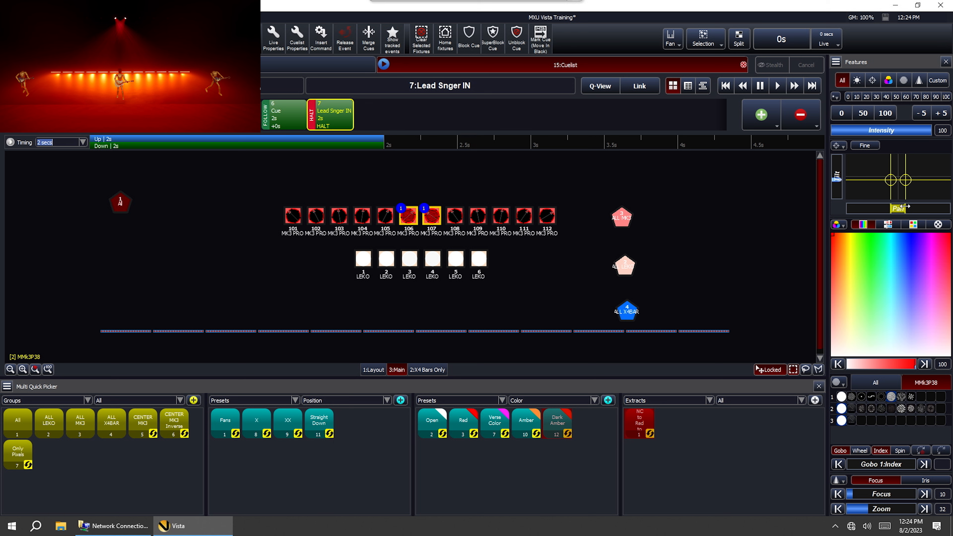
click(678, 44)
click(686, 62)
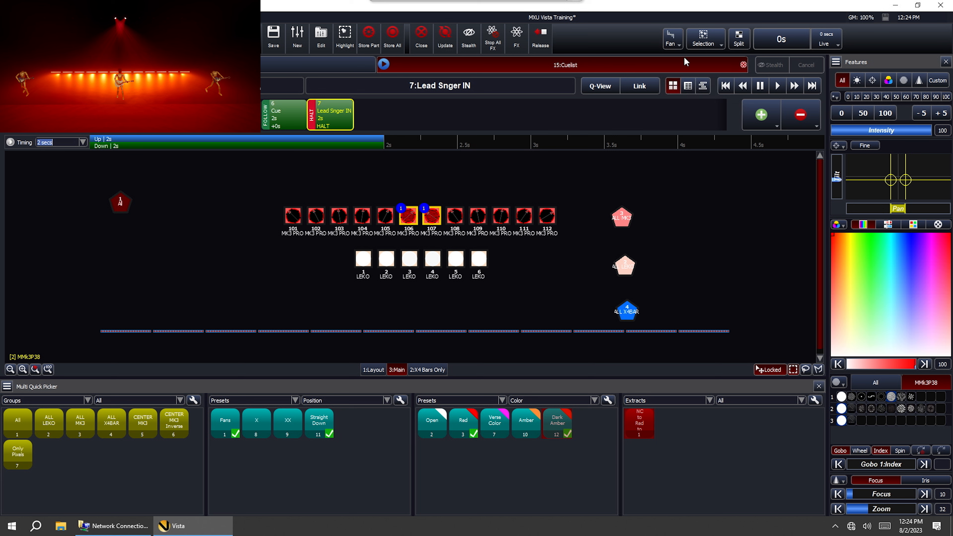
key(shift)
drag(901, 210, 898, 209)
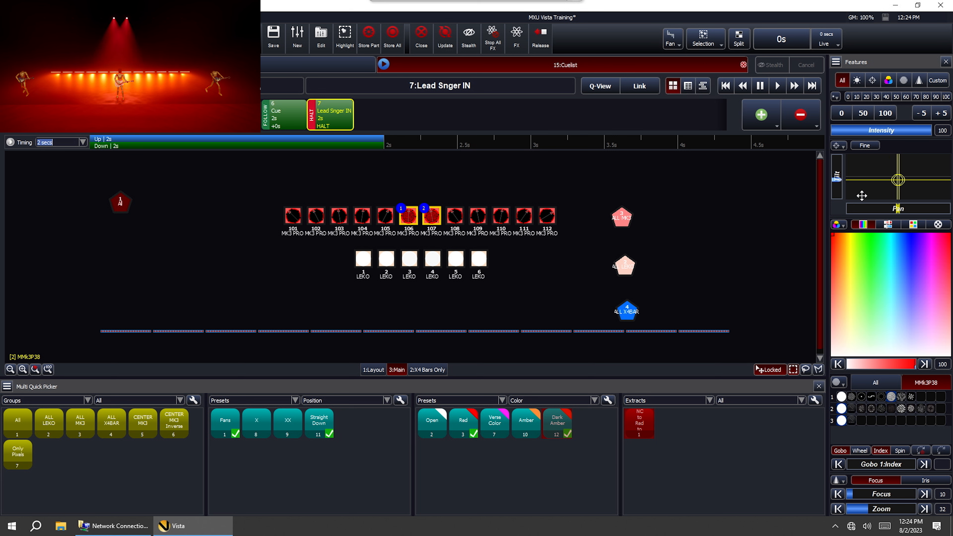
drag(838, 181, 838, 178)
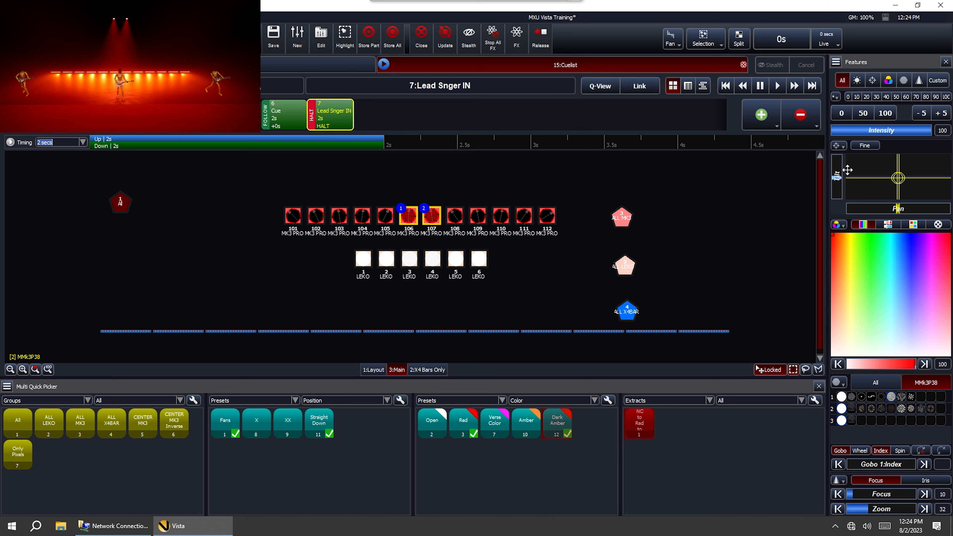
drag(887, 285, 808, 372)
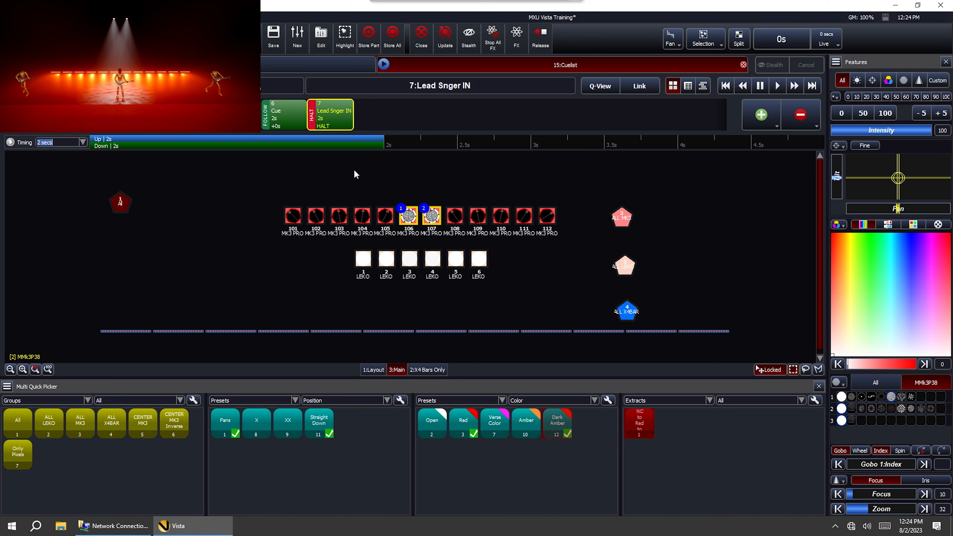
Preview the transition from cue 6 to cue 7 and set cue 7's position time to 0s
click(747, 86)
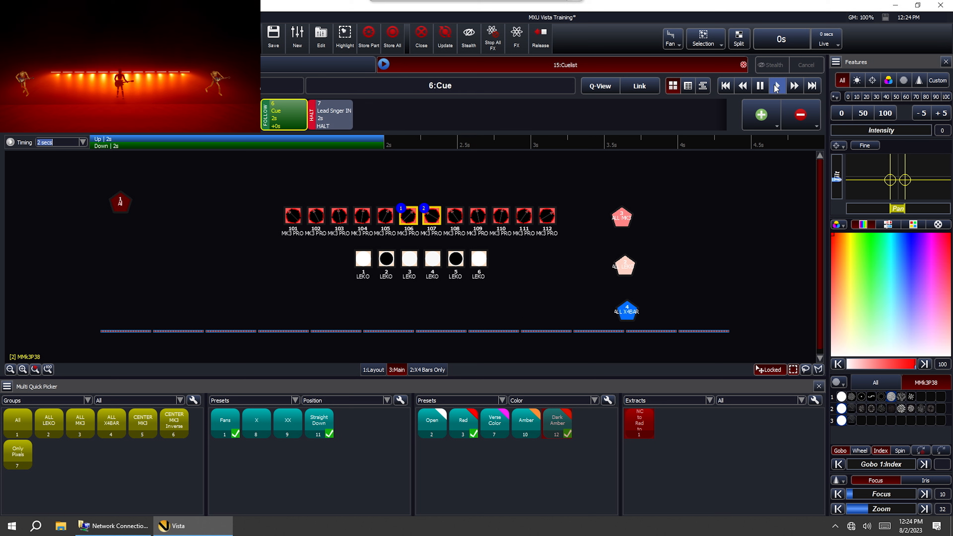
click(776, 86)
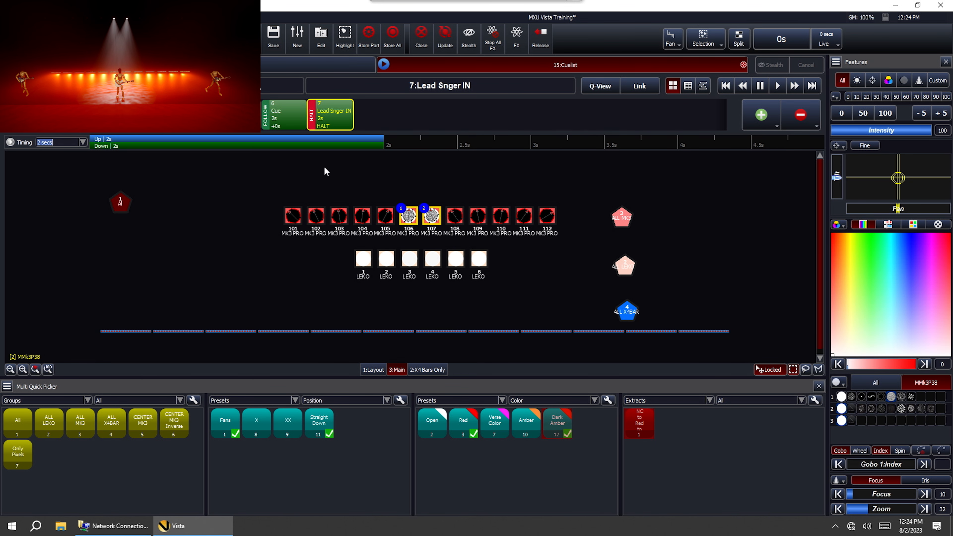
click(71, 85)
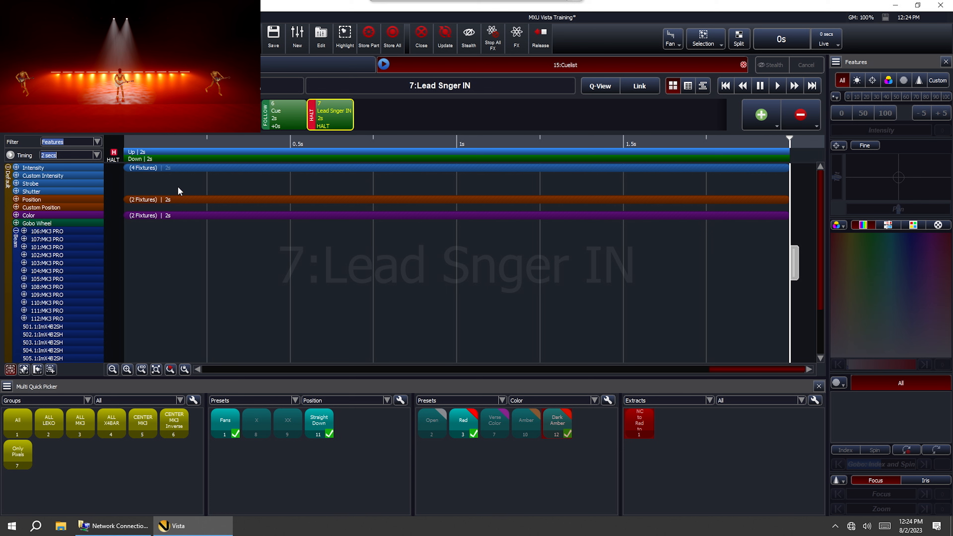
click(185, 201)
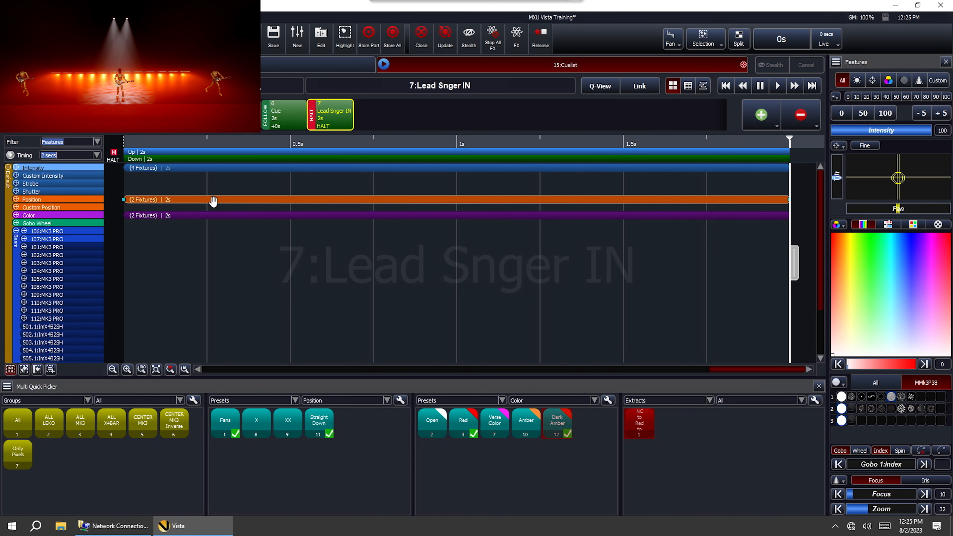
click(10, 156)
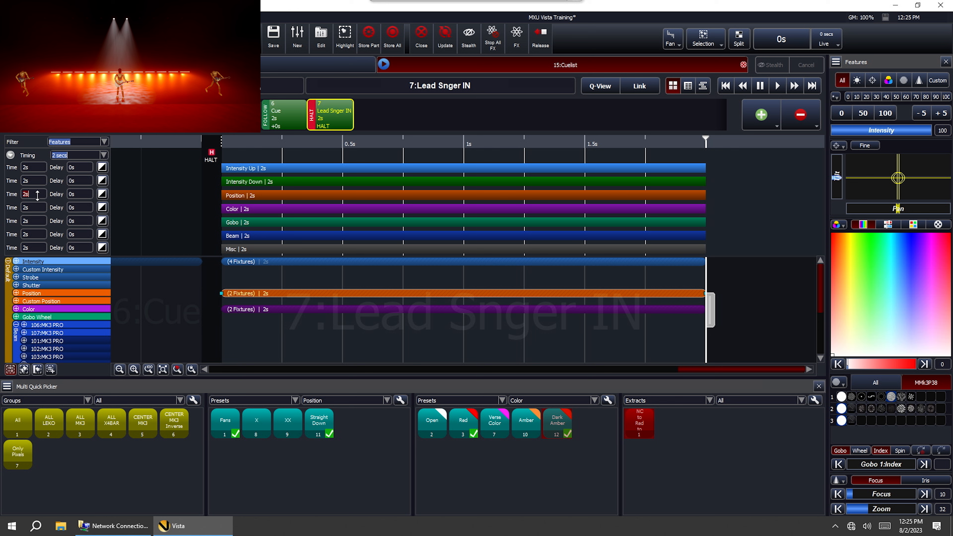
key(Return)
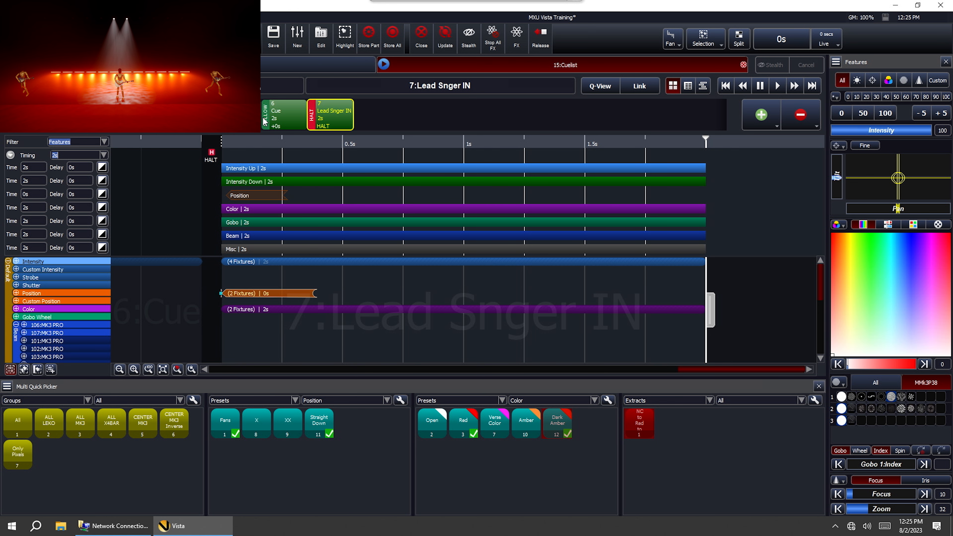
key(F2)
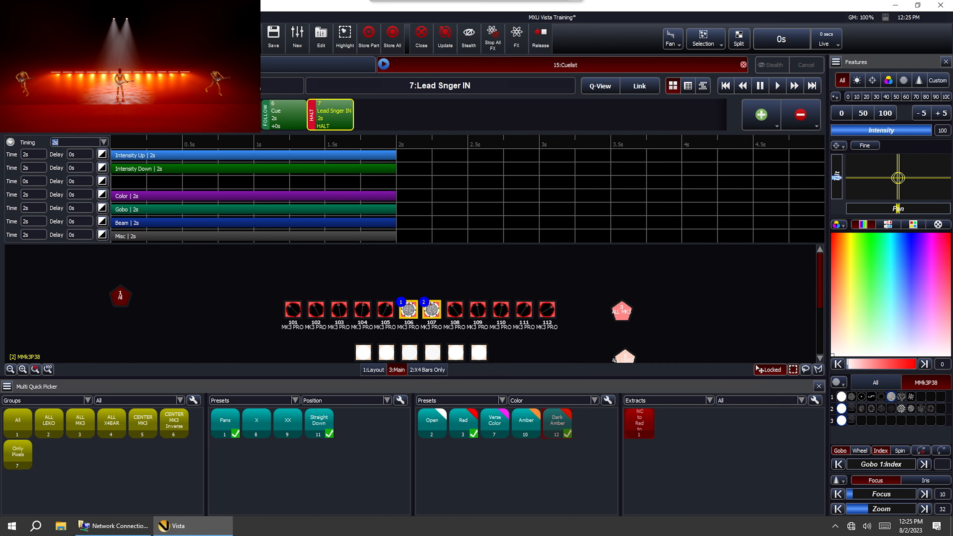
Delay cue 7's intensity up and intensity down by 0.5s and replay the transition from cue 6
click(737, 91)
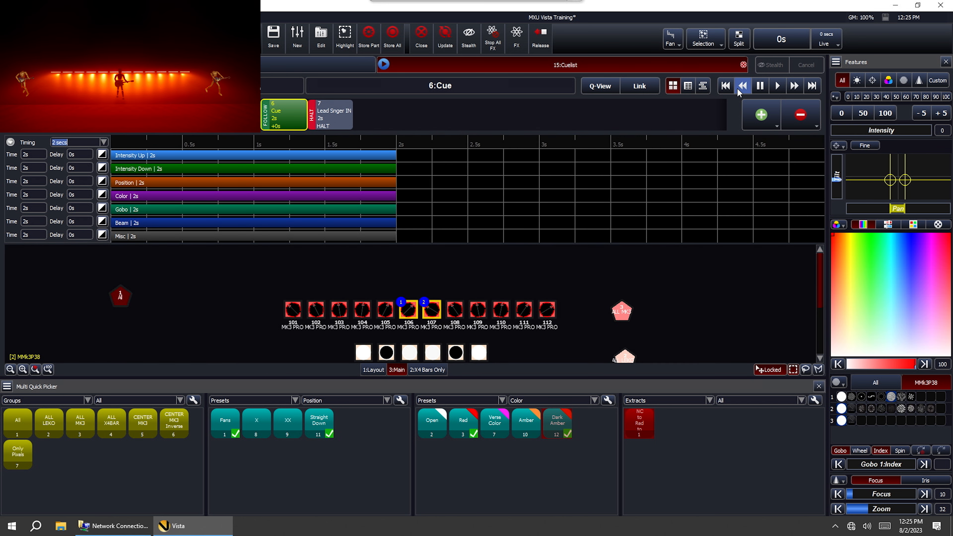
click(777, 87)
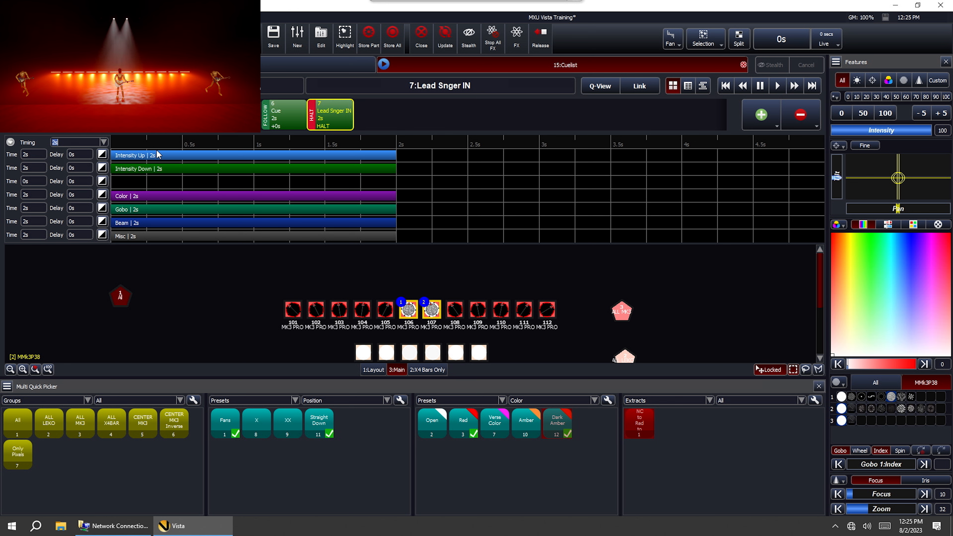
drag(141, 154, 217, 155)
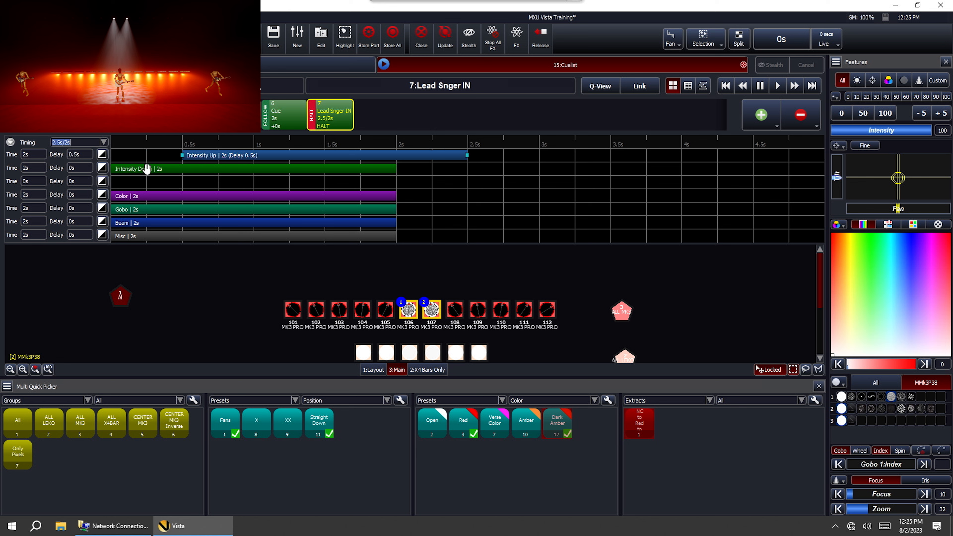
drag(150, 169, 220, 170)
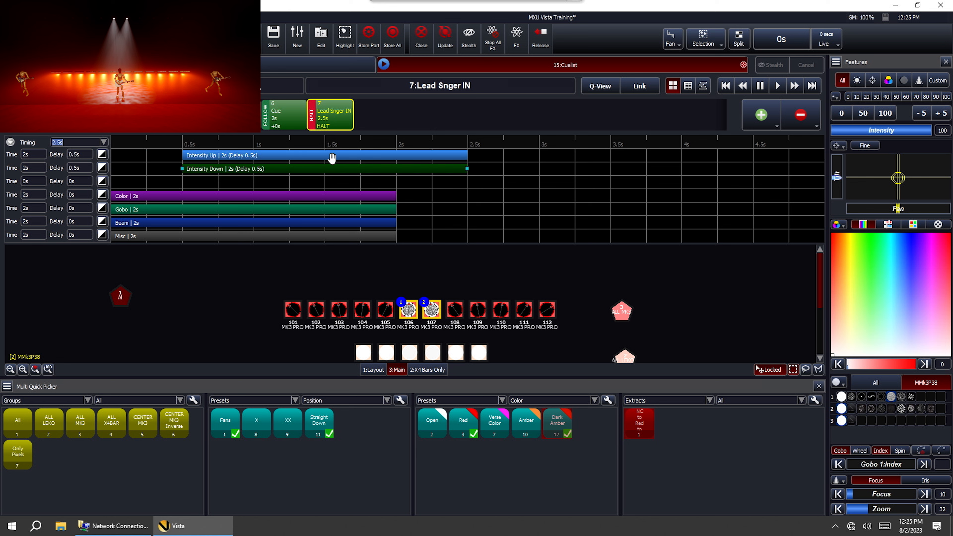
click(742, 85)
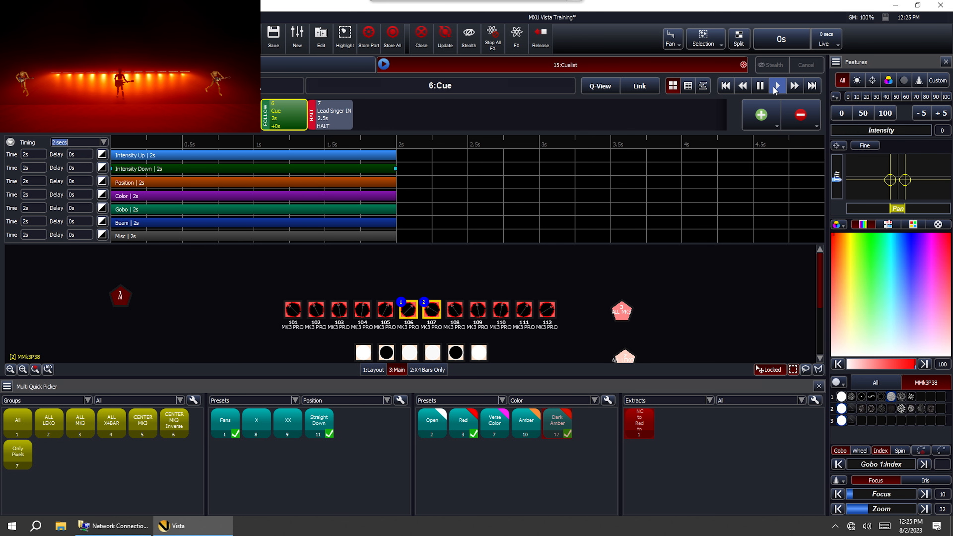
click(775, 86)
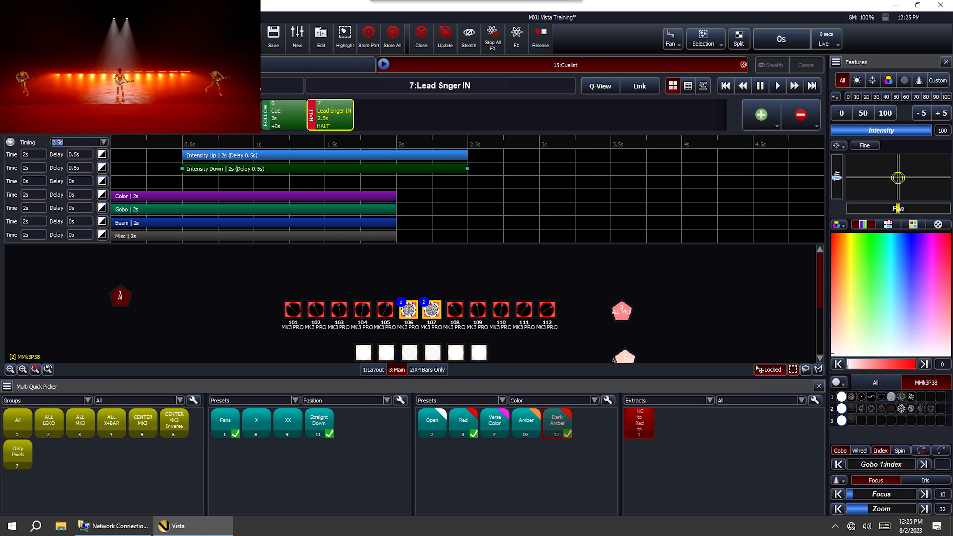
Deselect the fixtures, add cue 8 and name it Talk Look
click(402, 268)
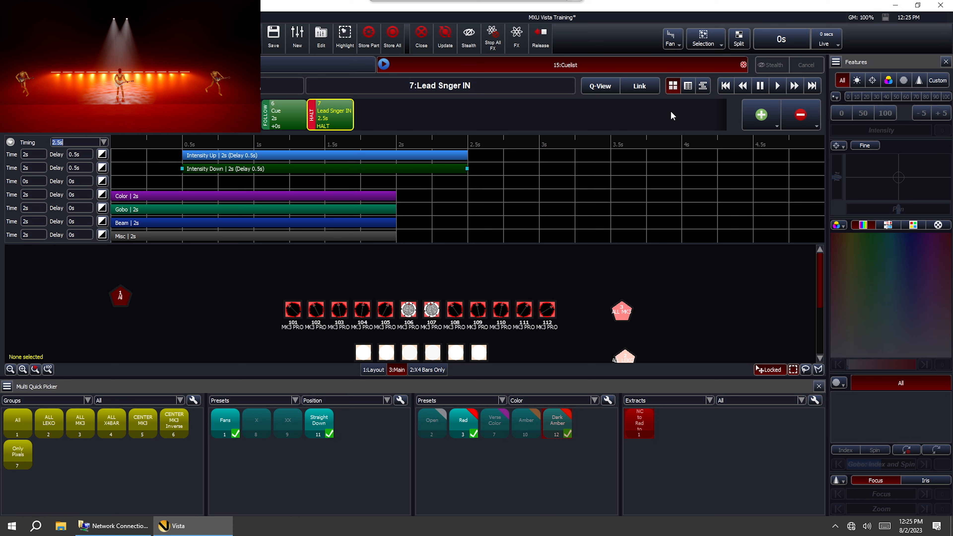
click(760, 113)
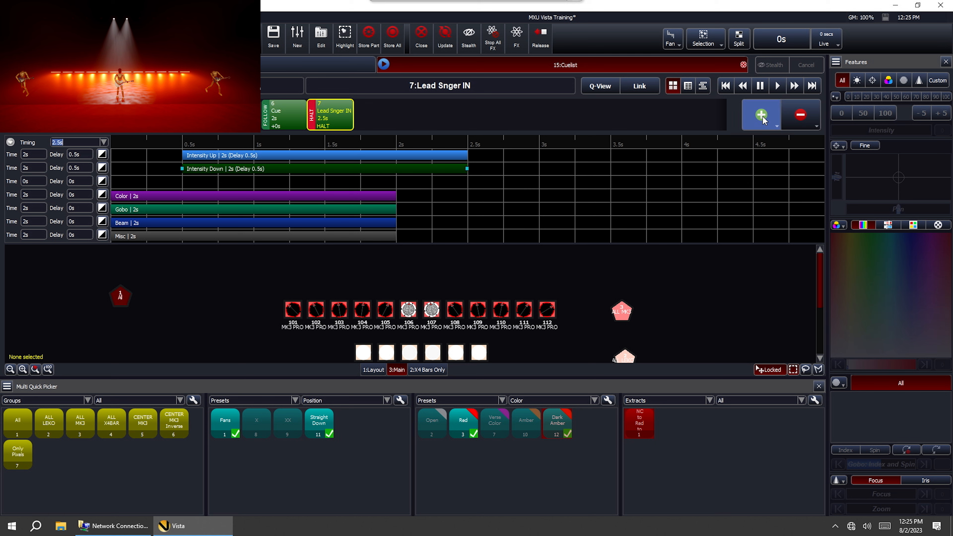
double_click(321, 112)
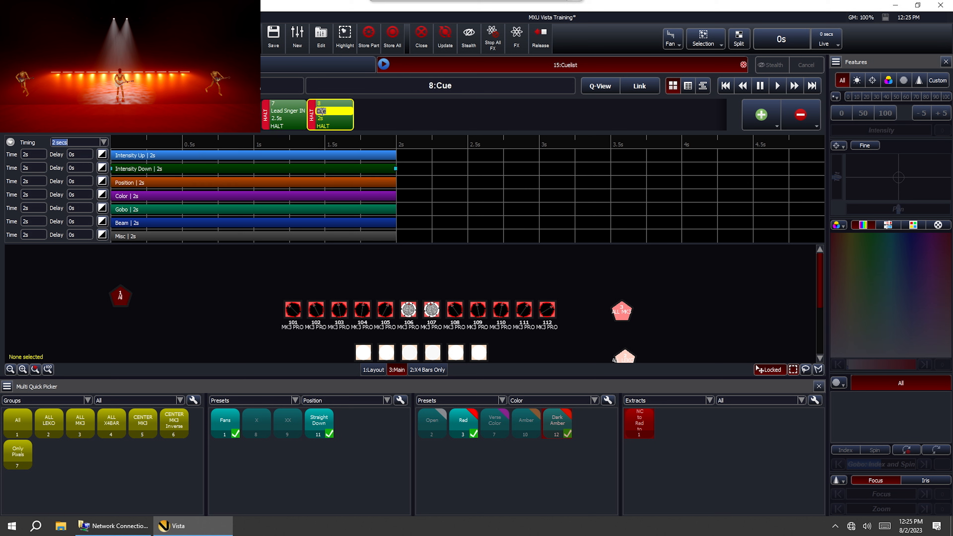
text(Talk )
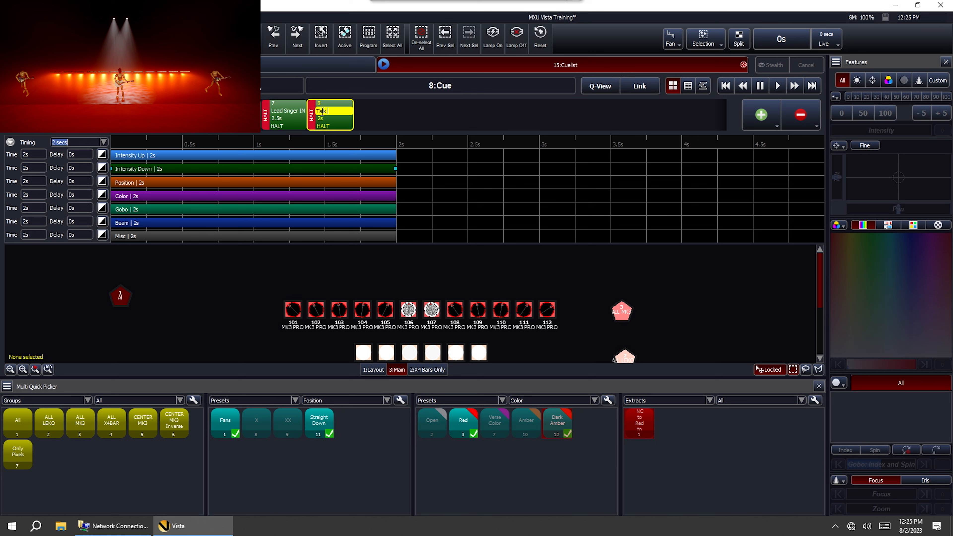
text(Look)
key(Return)
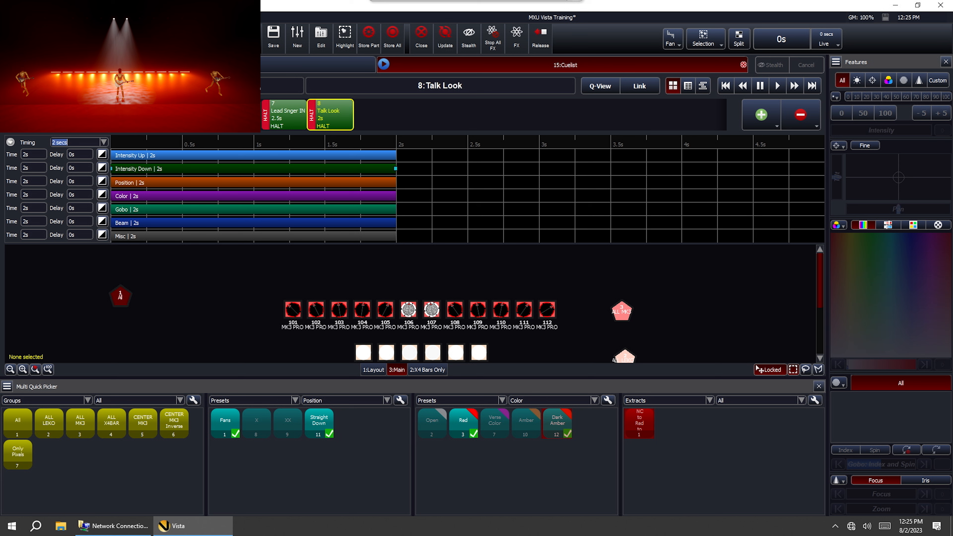
Rename cue 8 as FTB and set its fade time to 3s
double_click(330, 112)
text(FTB)
key(Return)
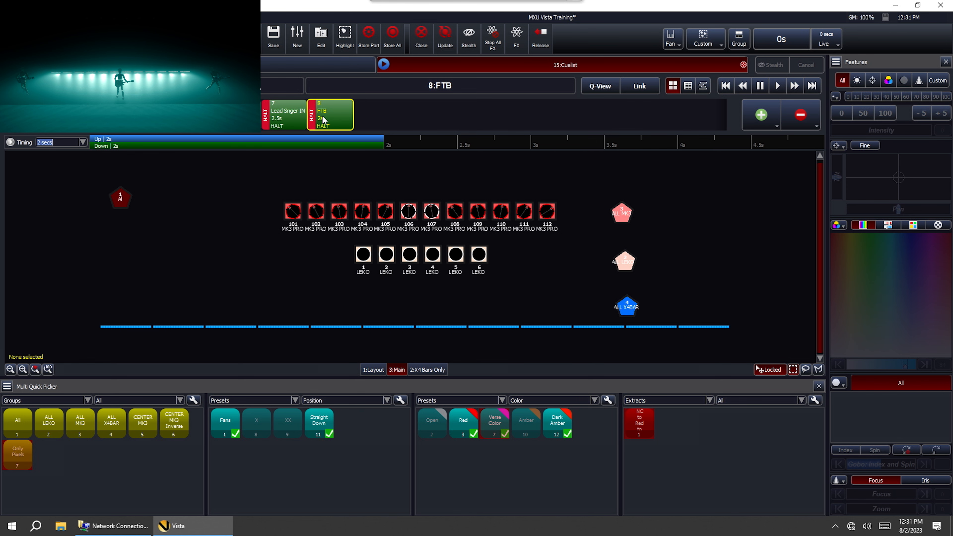
double_click(324, 119)
text(3)
key(Return)
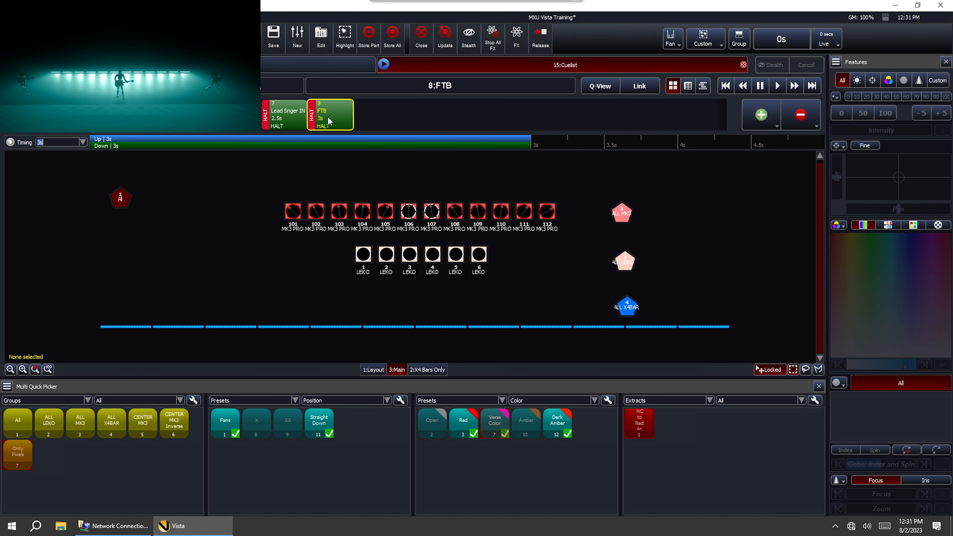
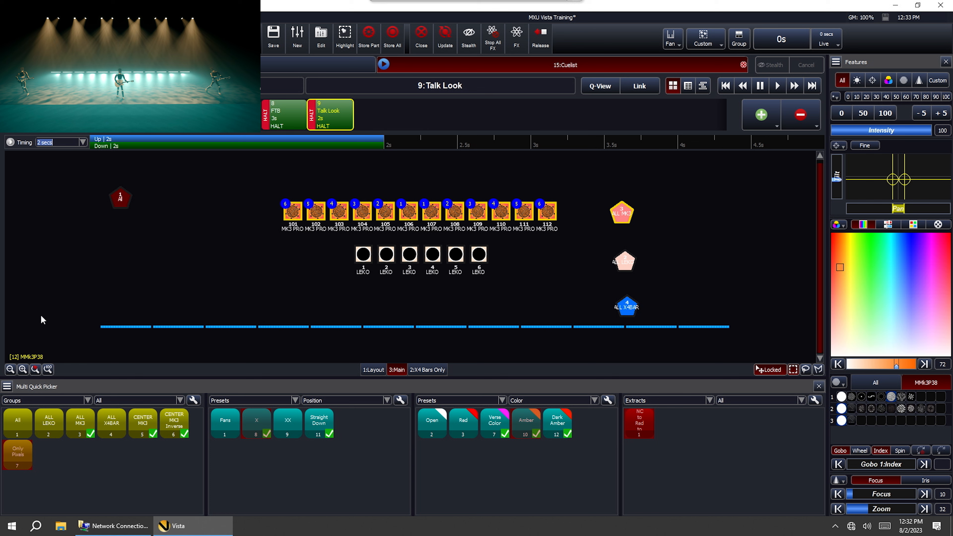
Try the Amber, Verse Color and Red color presets on all X4 bars in cue 9, Talk Look
drag(89, 336, 750, 326)
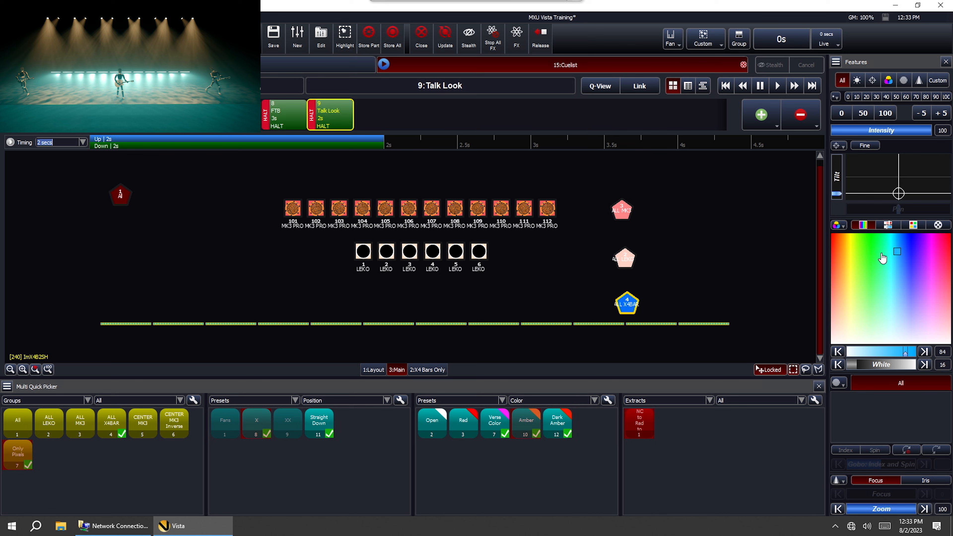
click(524, 428)
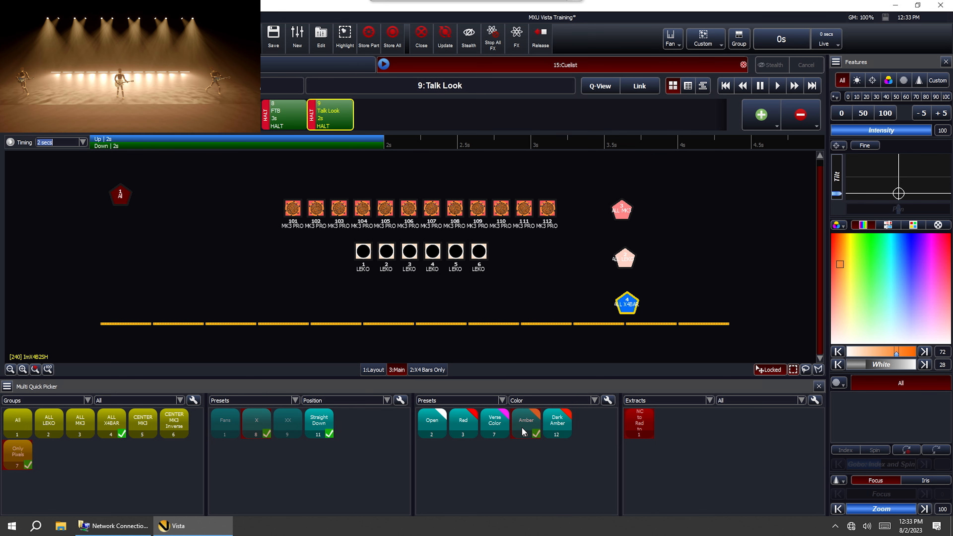
click(495, 426)
click(462, 427)
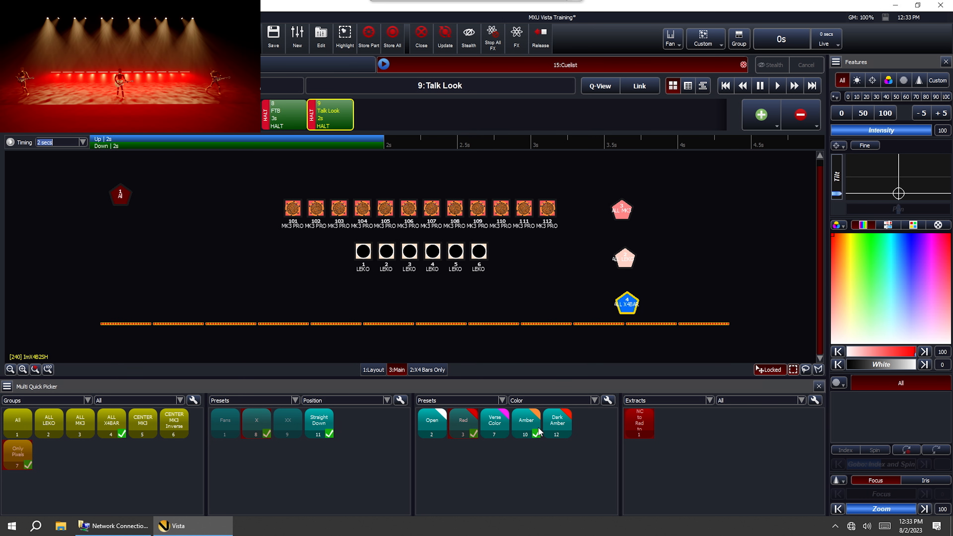
Apply the Amber color preset to the X4 bars in cue 9, Talk Look, and lower their intensity to 3
click(526, 422)
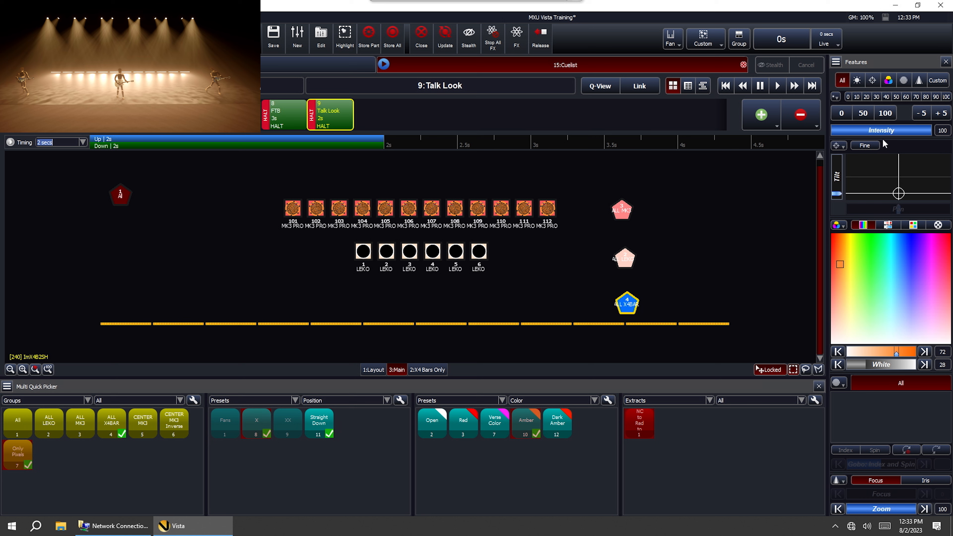
drag(922, 129, 823, 133)
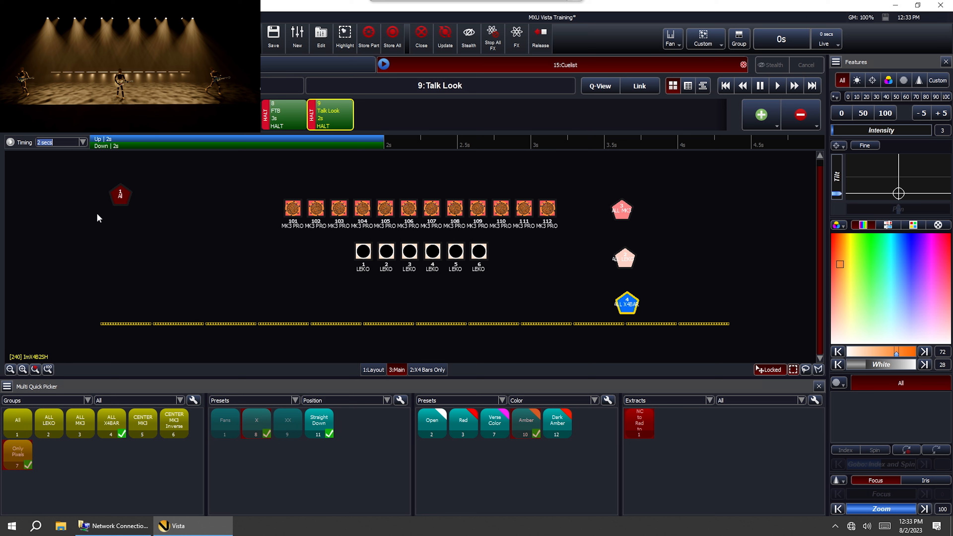
Close the cuelist, saving it with the label Sunday Service and releasing it
click(743, 65)
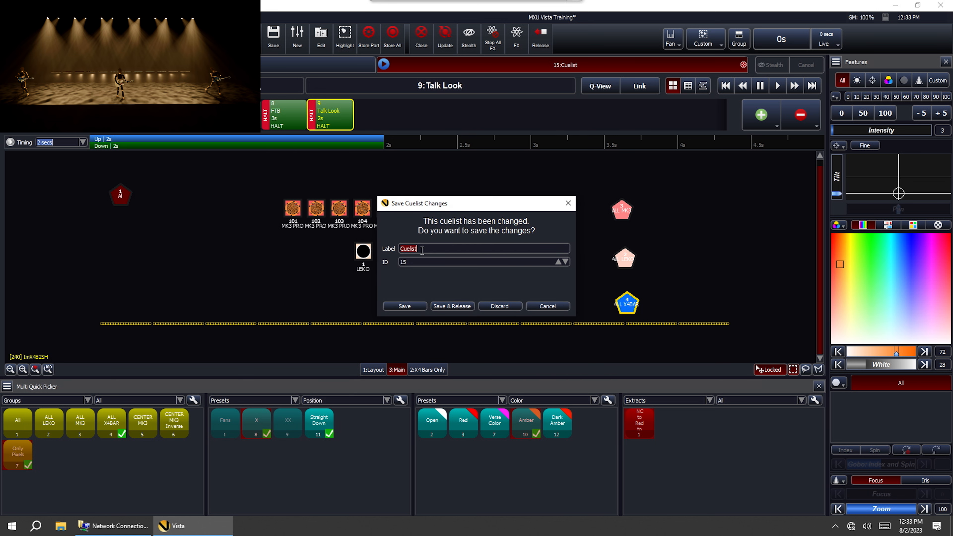
text(Sunday Service)
click(449, 306)
click(318, 238)
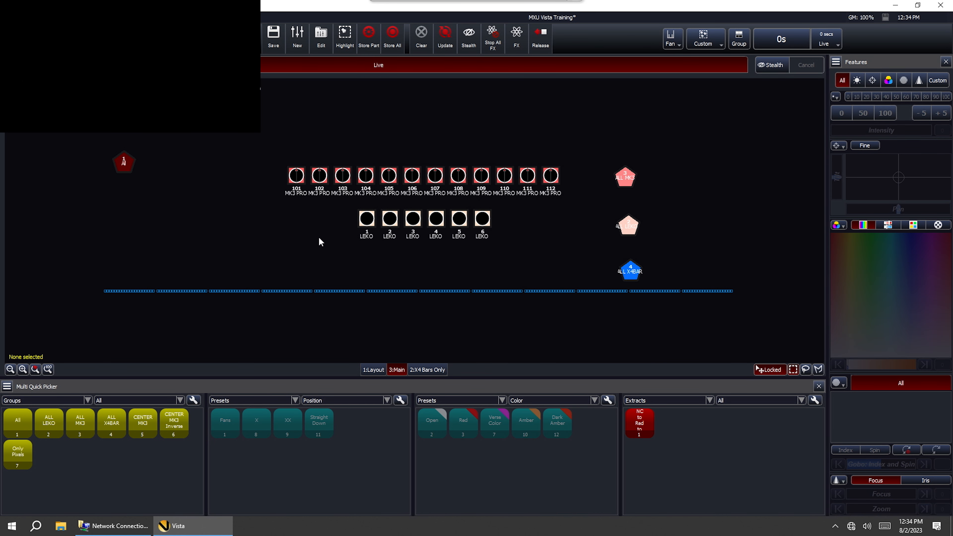
Show the cuelists beside the playback controls and assign the Sunday Service cuelist to the first lower playback
click(120, 37)
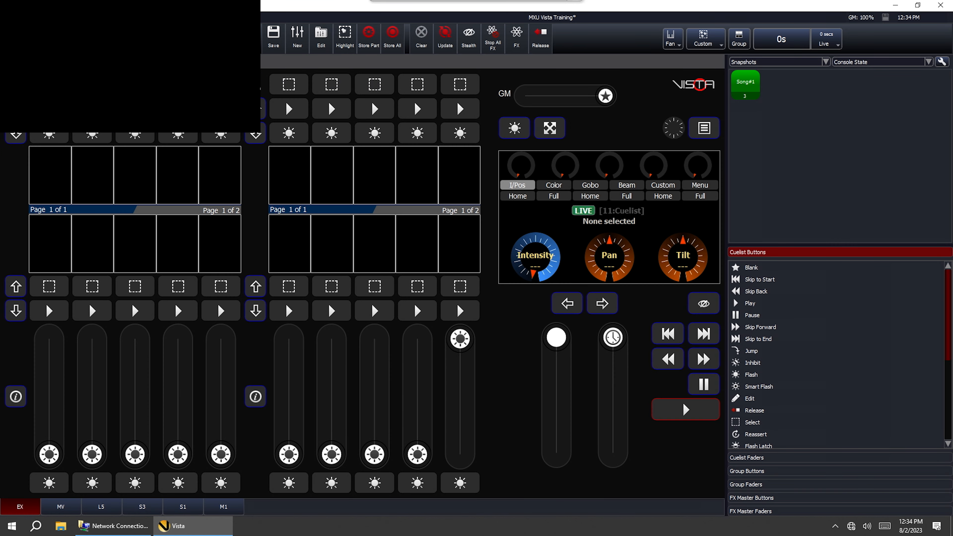
click(804, 62)
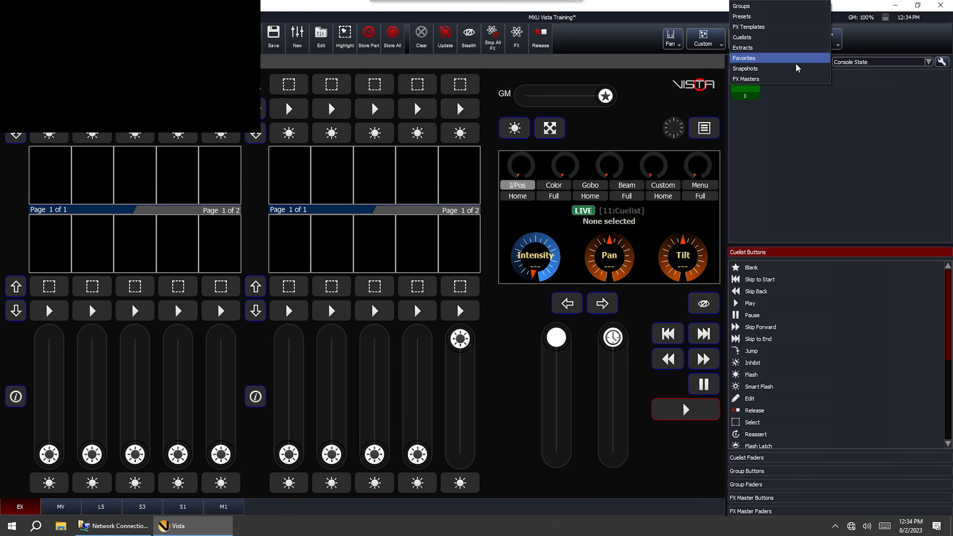
click(782, 38)
drag(808, 148, 50, 248)
Play Sunday Service up to cue 3, Start Cue, and raise its playback fader to 100
click(47, 314)
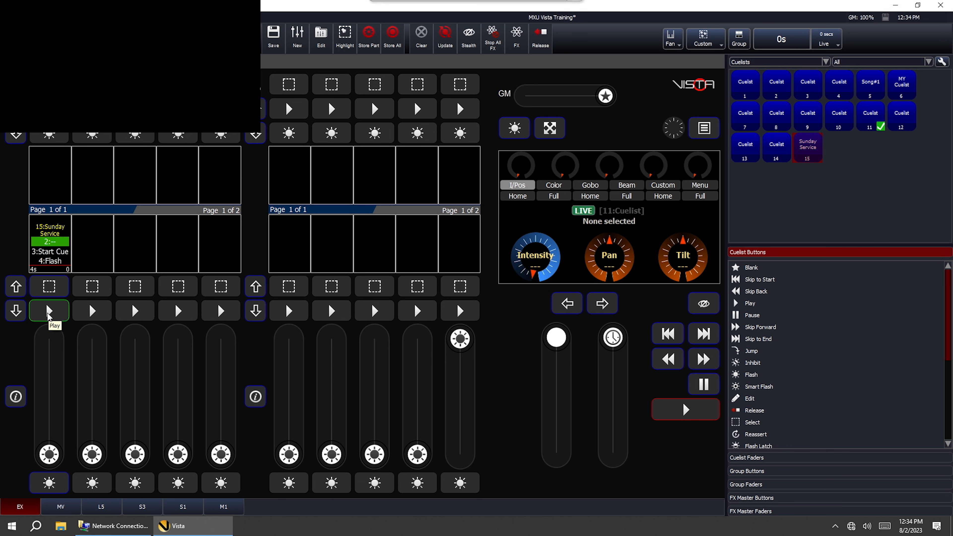
click(48, 315)
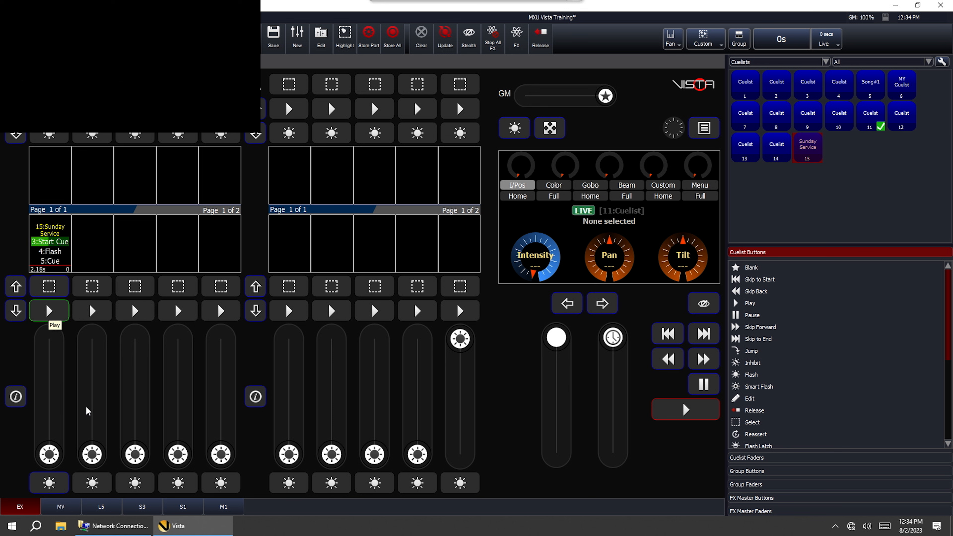
drag(49, 454, 68, 270)
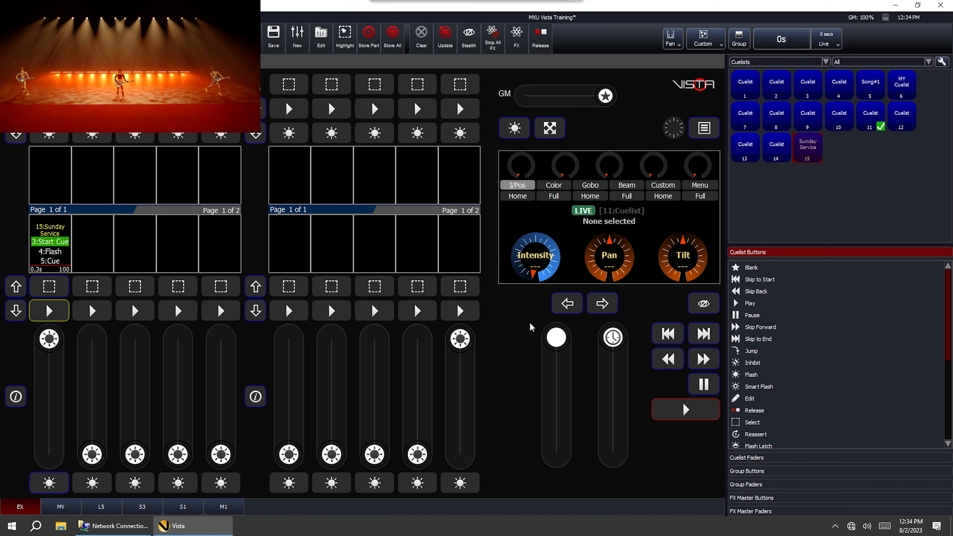
Release the Sunday Service cuelist and replay it from cue 1 up to Start Cue
key(shift)
shift+click(46, 290)
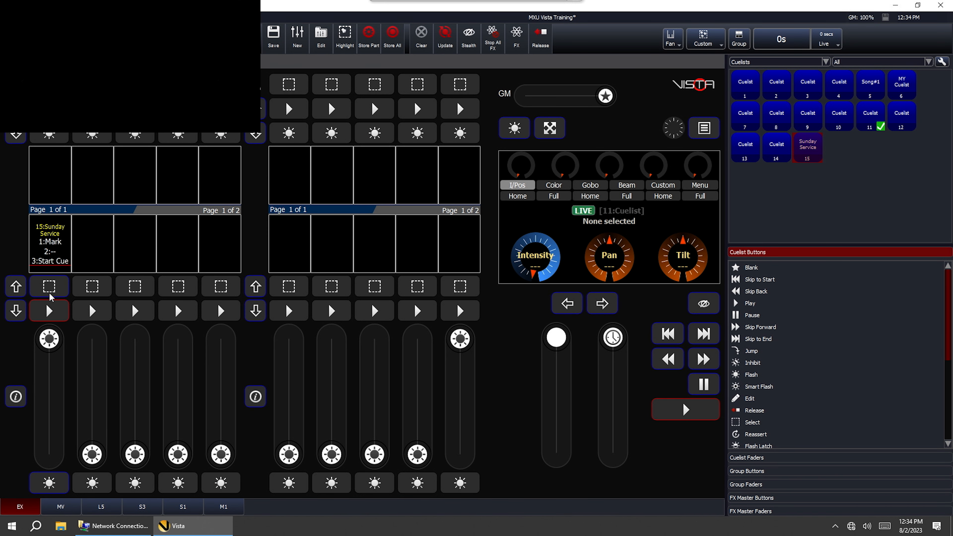
click(48, 314)
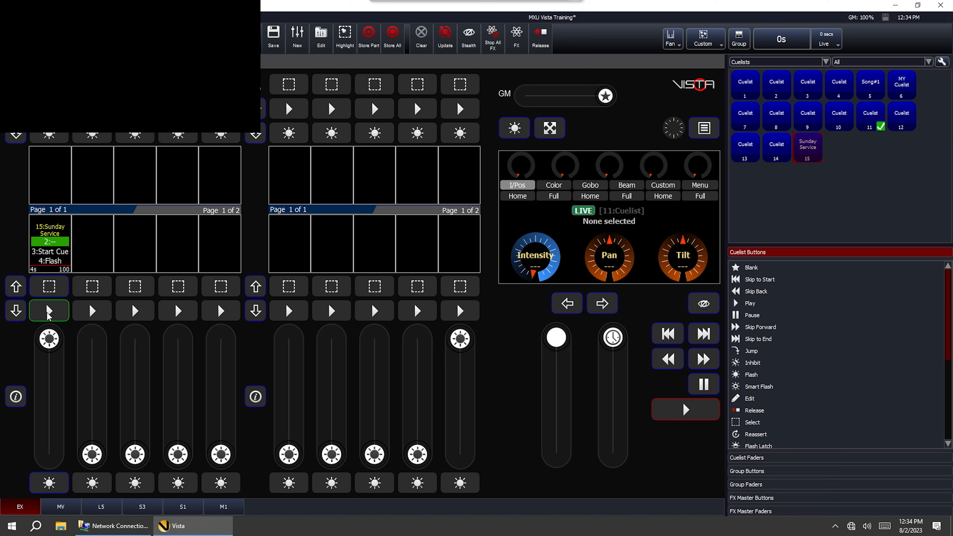
click(48, 315)
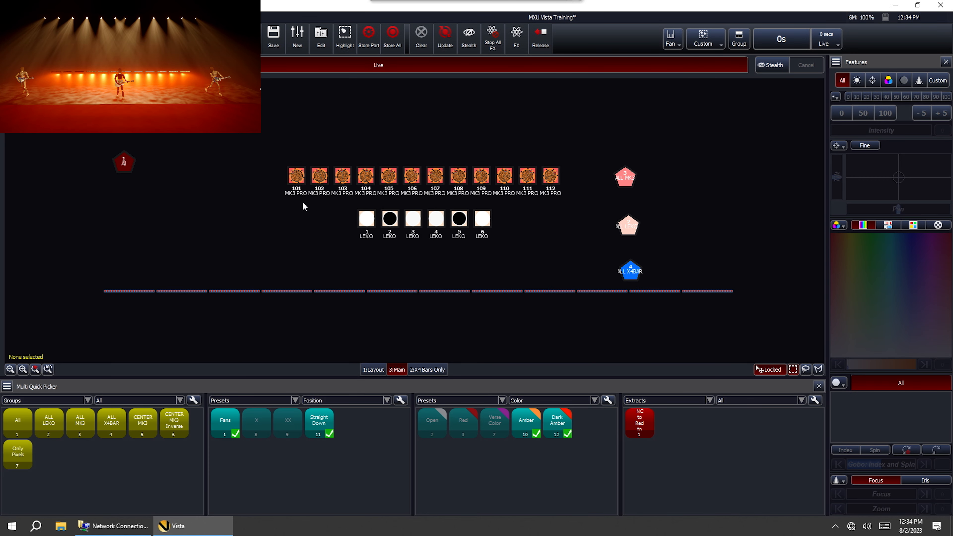
Select all X4 bars in the live layout and open the Sunday Service cuelist for editing
drag(86, 287, 771, 310)
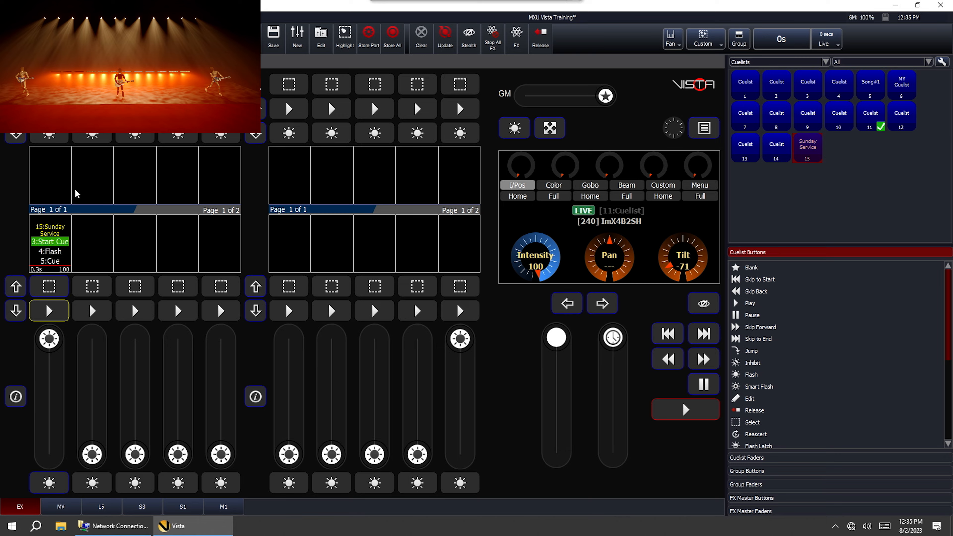
key(shift)
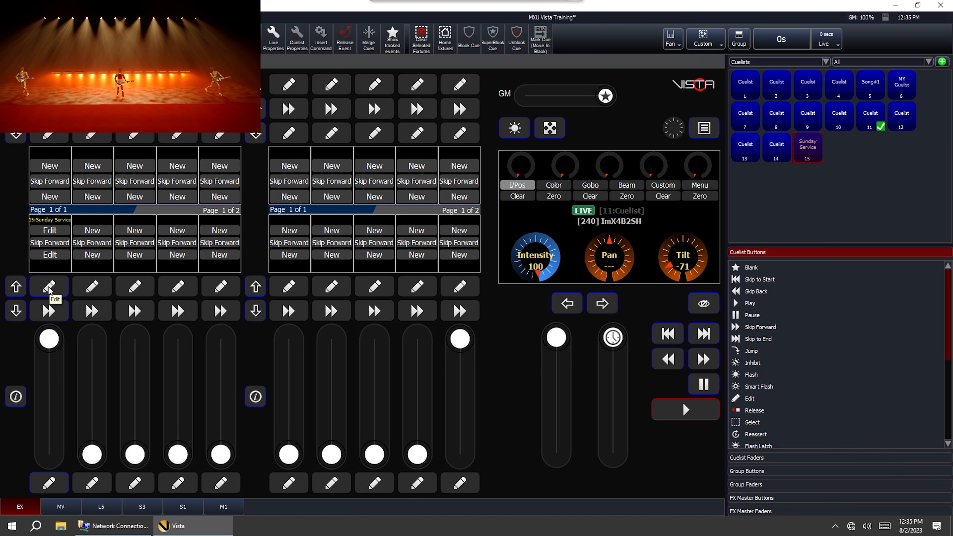
click(49, 287)
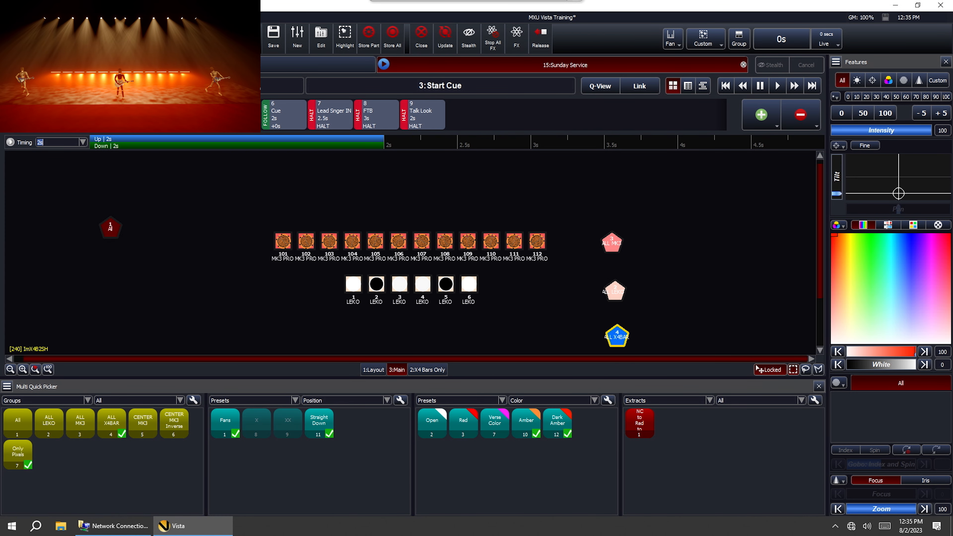
In the timeline, move the position events of X4 bars 501 to 512 from cue 3, Start Cue, into cue 2
click(161, 37)
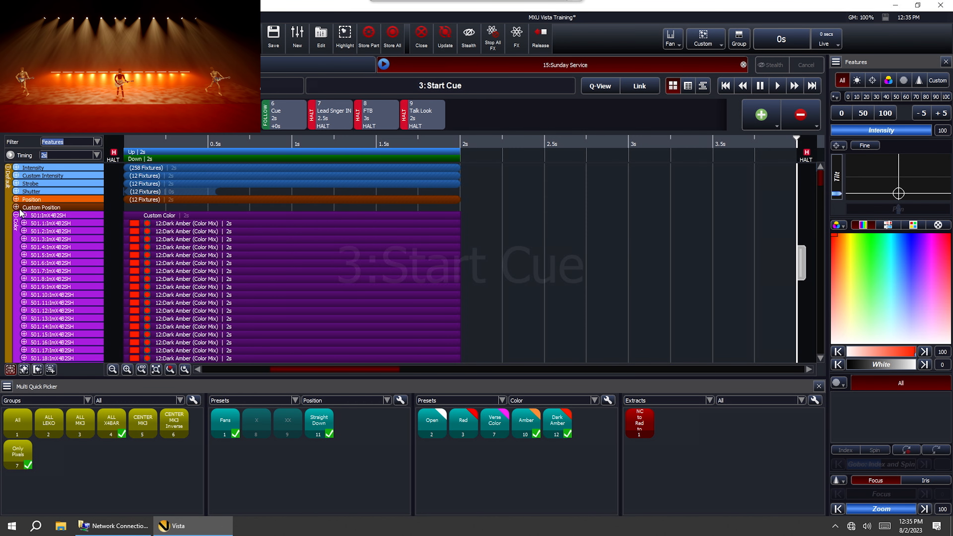
click(17, 225)
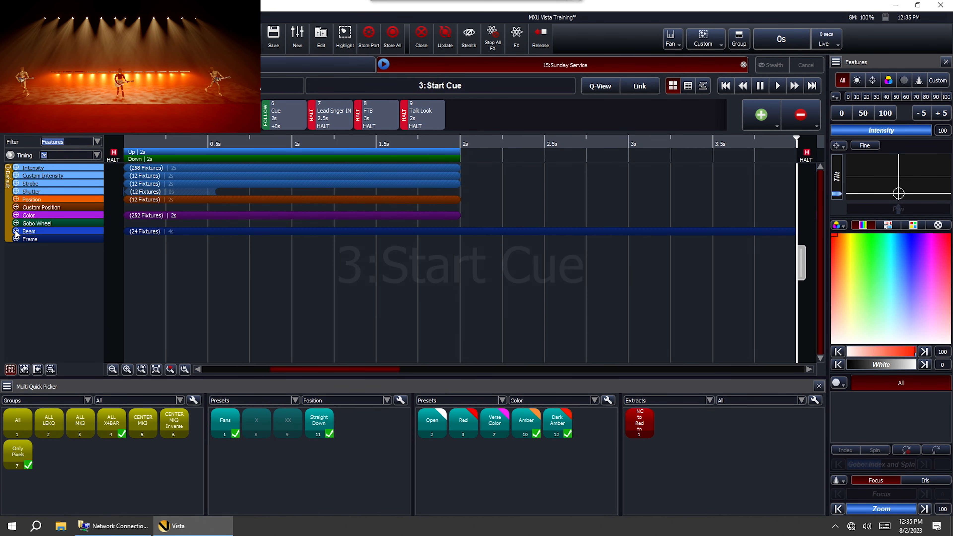
click(16, 199)
drag(166, 310, 165, 199)
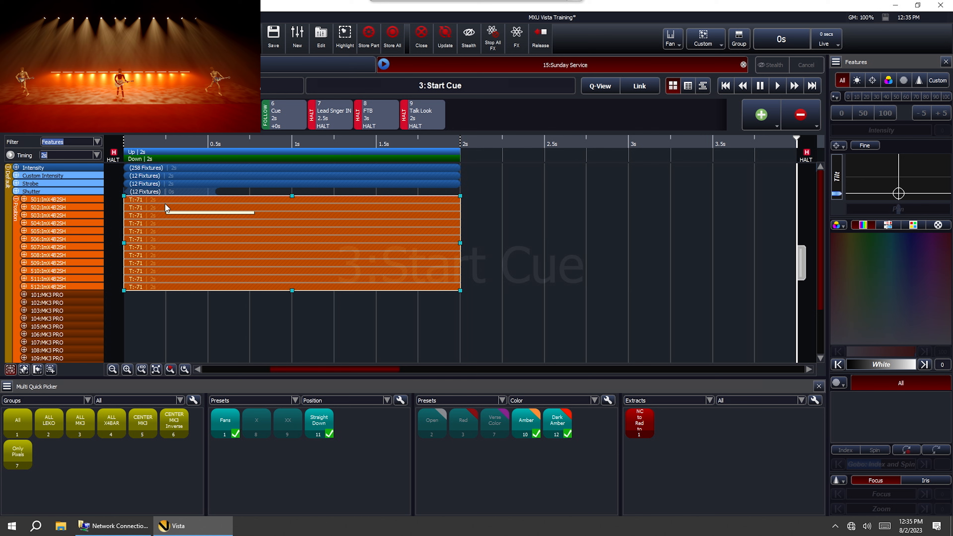
key(alt)
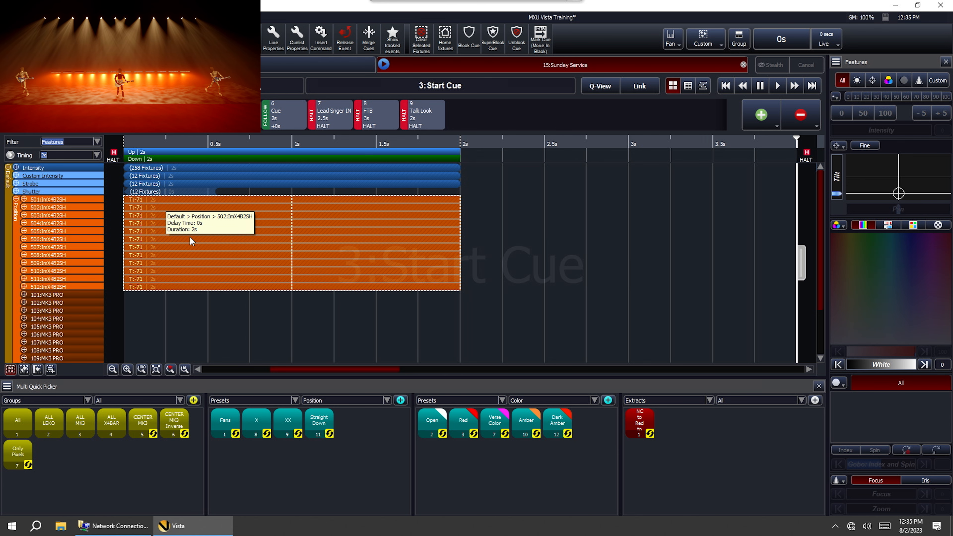
key(Delete)
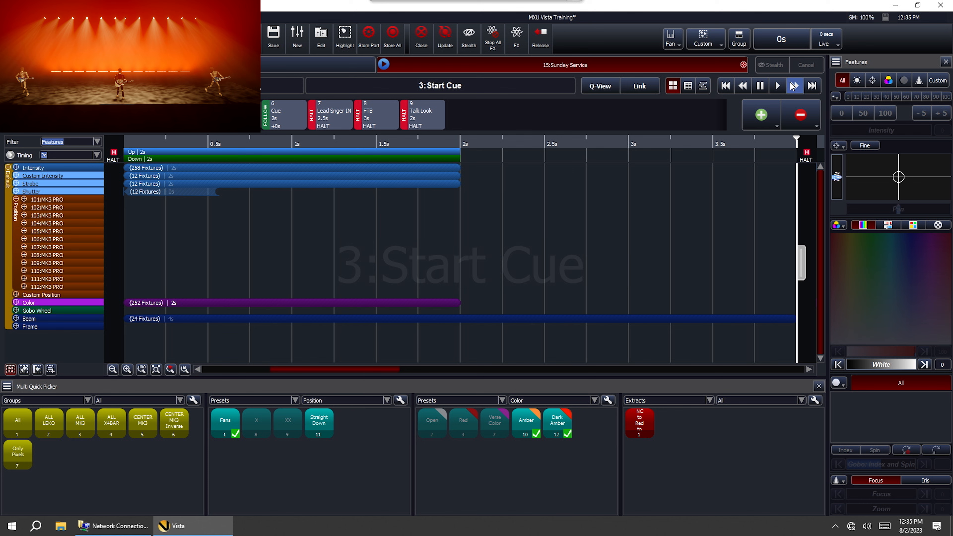
click(743, 86)
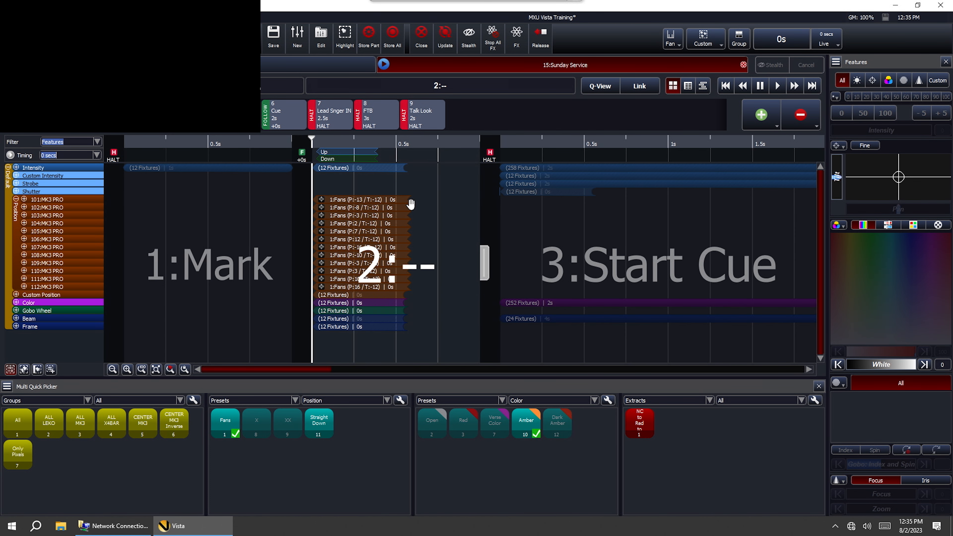
key(alt)
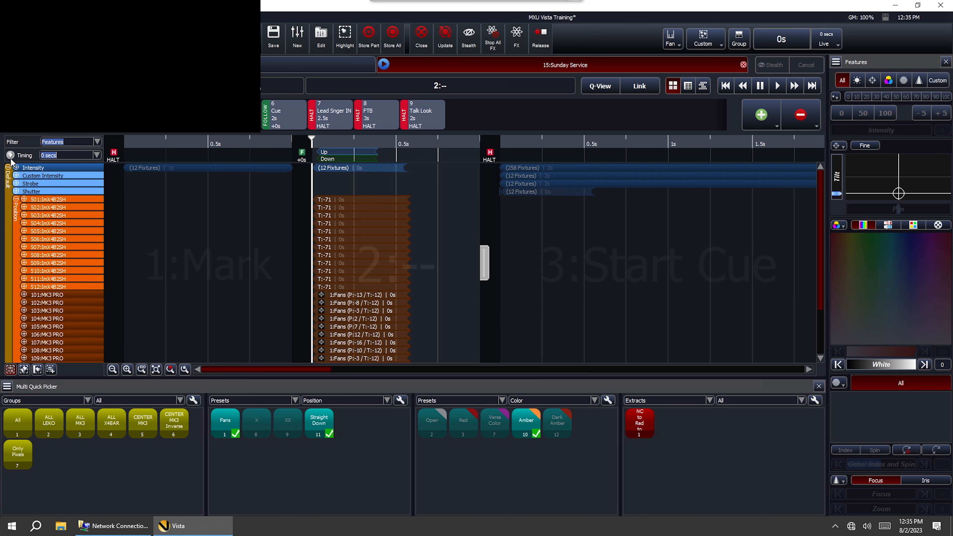
Close the edited Sunday Service cuelist, saving the changes and releasing it
click(743, 65)
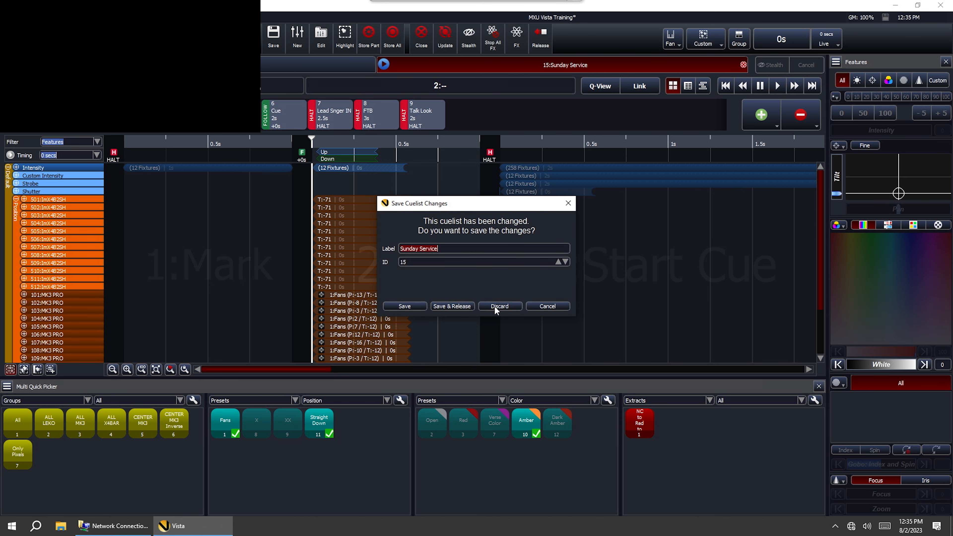
click(452, 306)
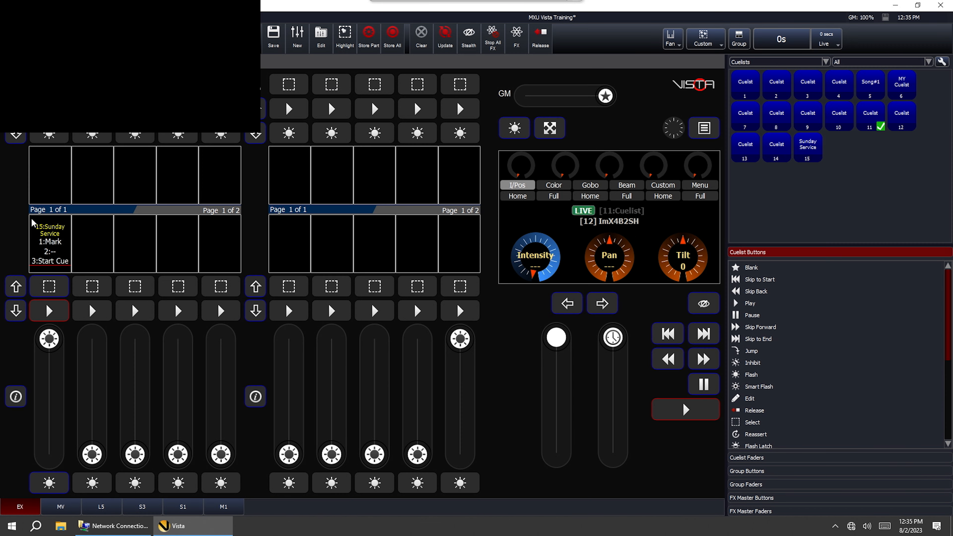
Play Sunday Service from its playback through Start Cue and the flash sequence to the lead singer cue
click(58, 310)
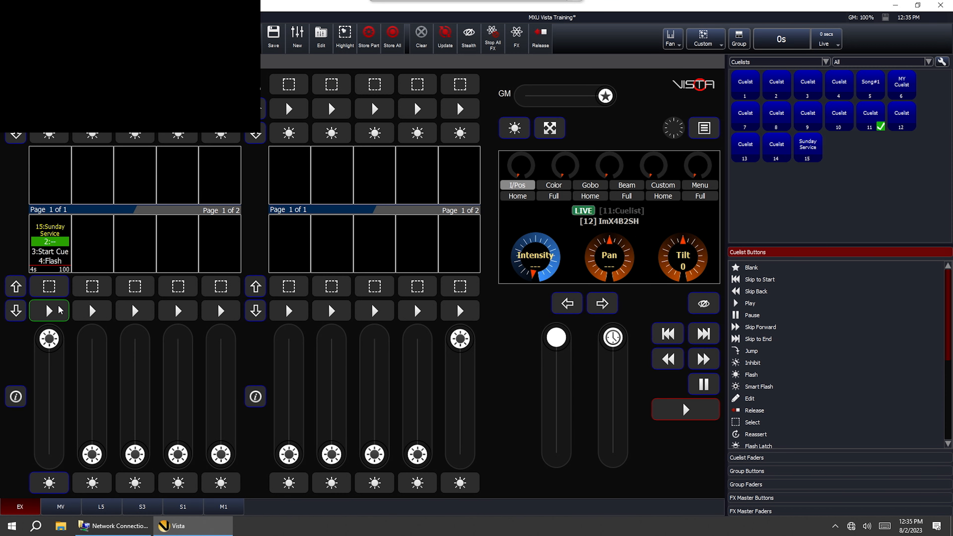
click(60, 310)
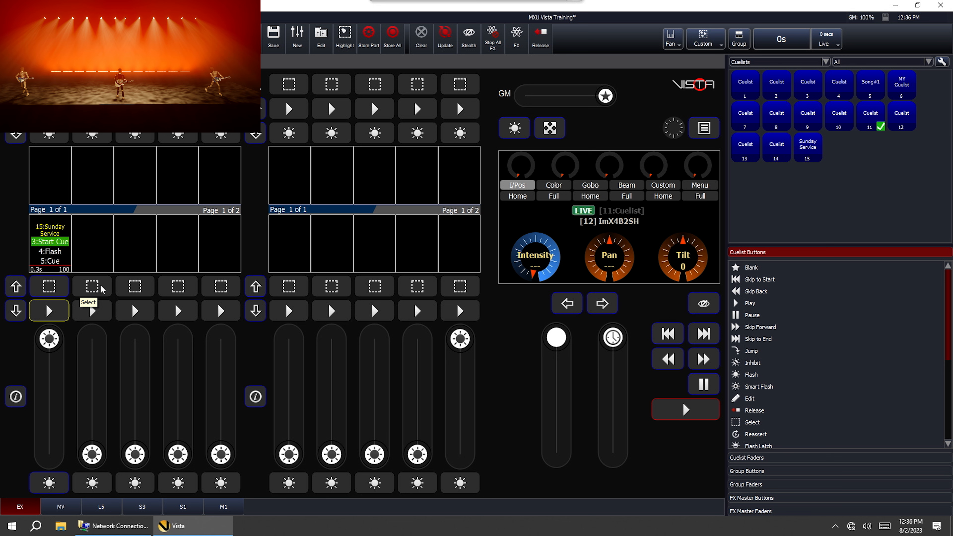
click(49, 310)
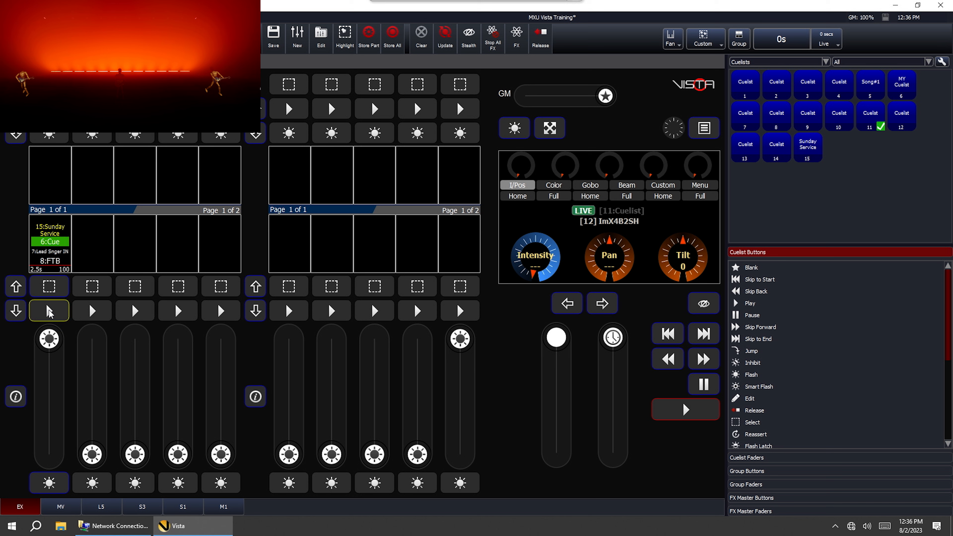
click(49, 310)
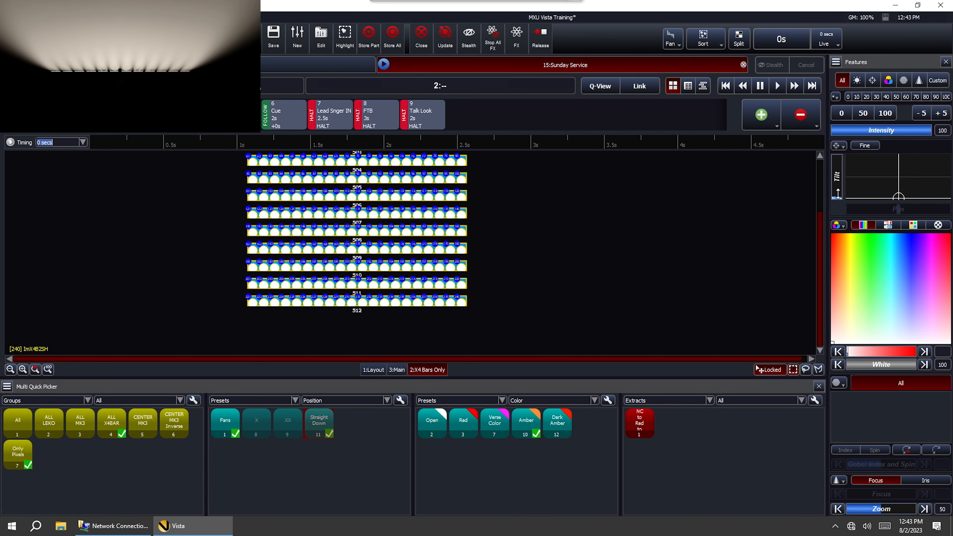
In cue 2, tilt all X4 bars toward the performers, bring their intensity down to 0 and deselect them
mouse_move(838, 194)
mouse_down()
mouse_move(839, 154)
mouse_move(841, 200)
mouse_up()
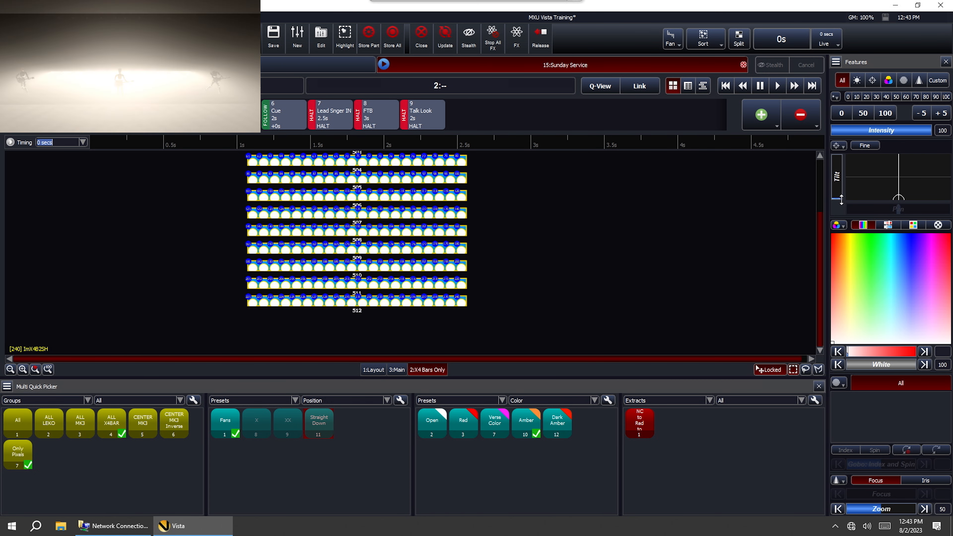
drag(930, 131, 832, 131)
click(632, 243)
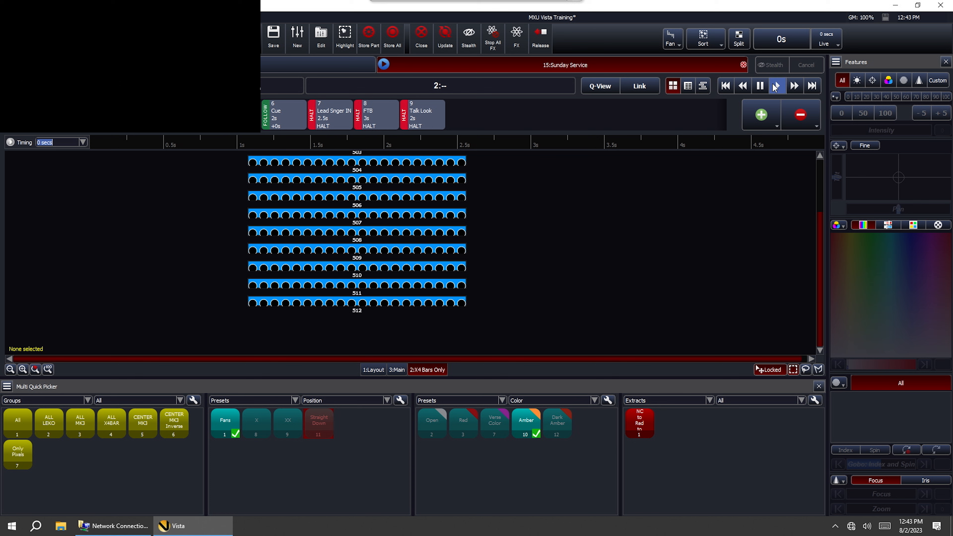
Play the opened cuelist from cue 2 through the flash, lead singer and FTB cues to Talk Look
click(775, 87)
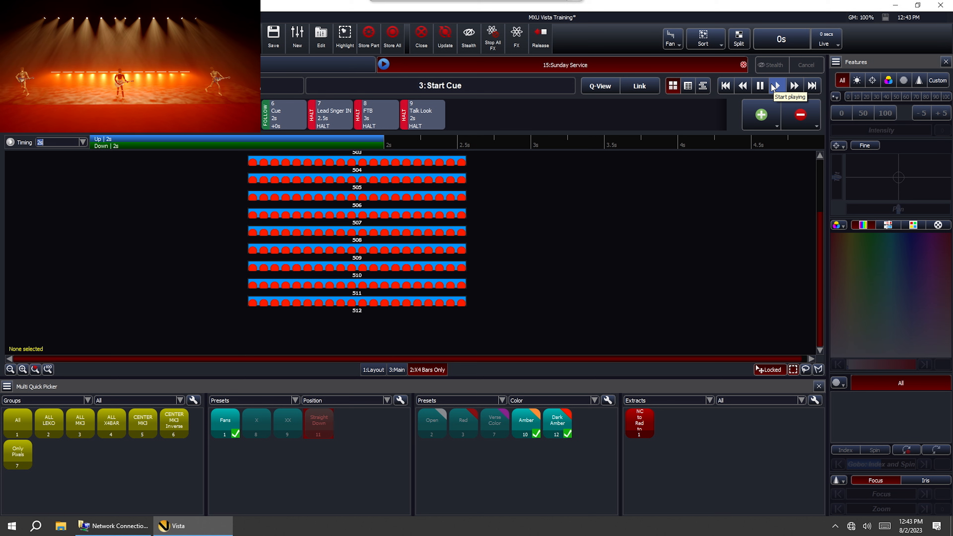
click(774, 86)
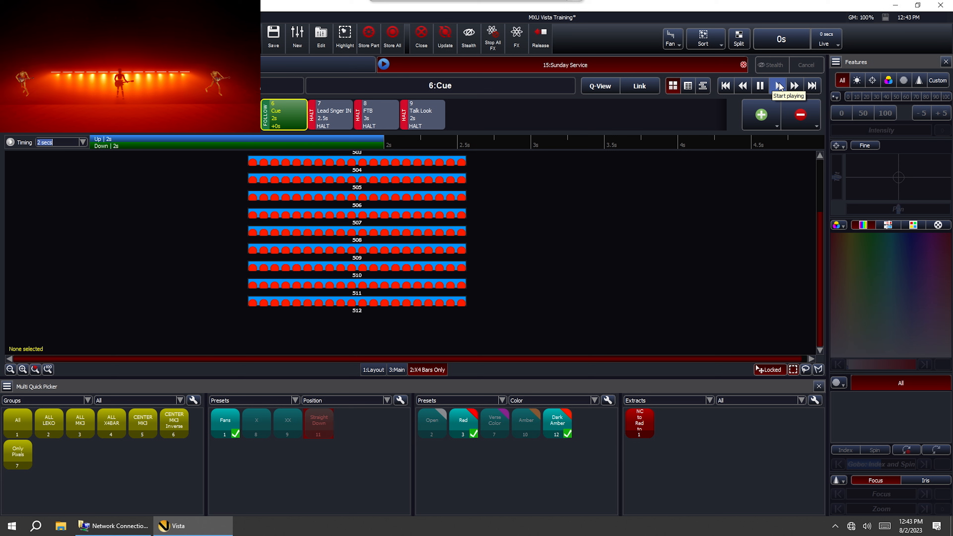
click(779, 86)
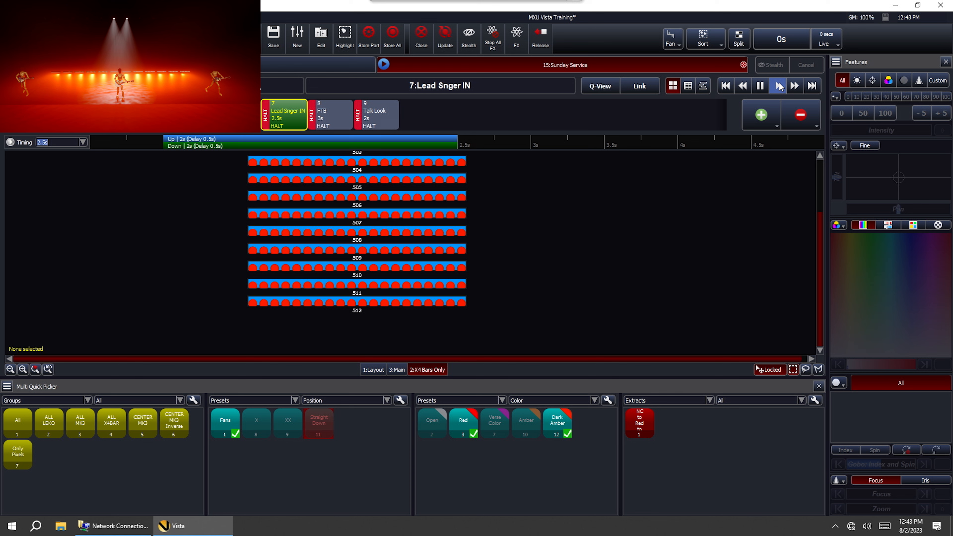
click(779, 87)
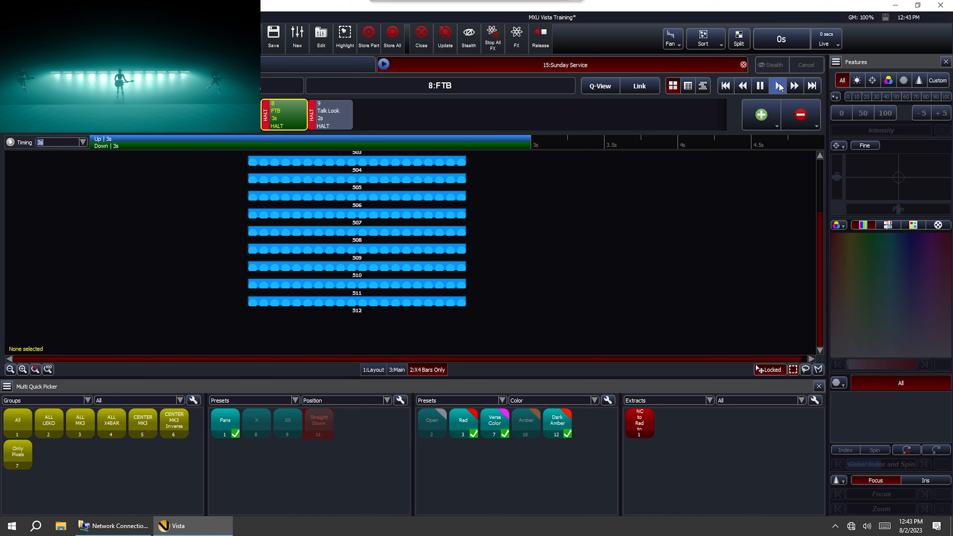
click(779, 87)
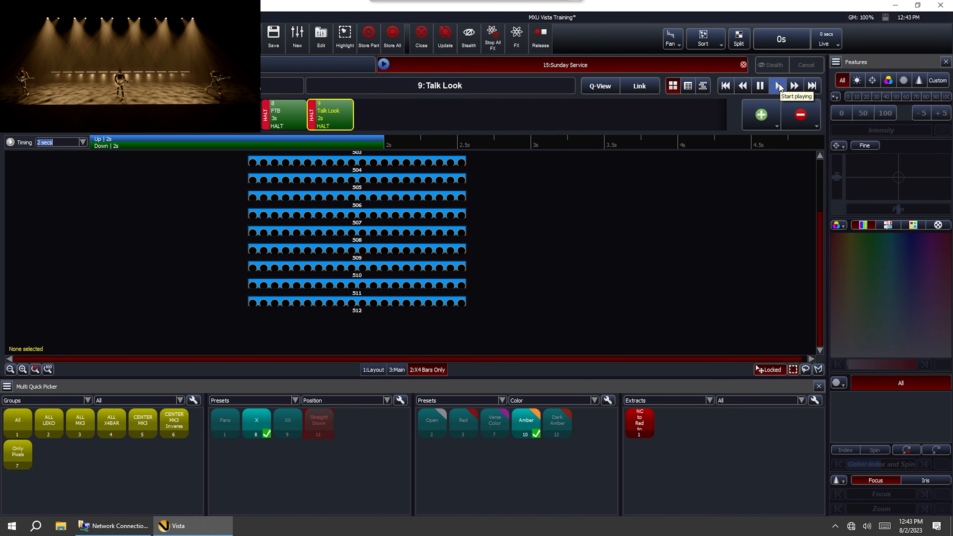
Save the changed Sunday Service cuelist under its existing label and ID, close it and release its playback
click(743, 65)
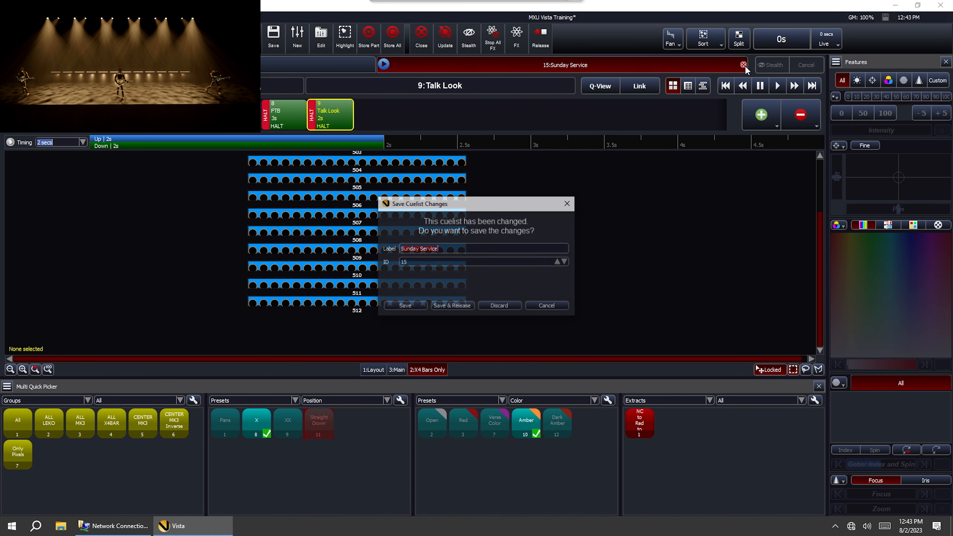
click(452, 305)
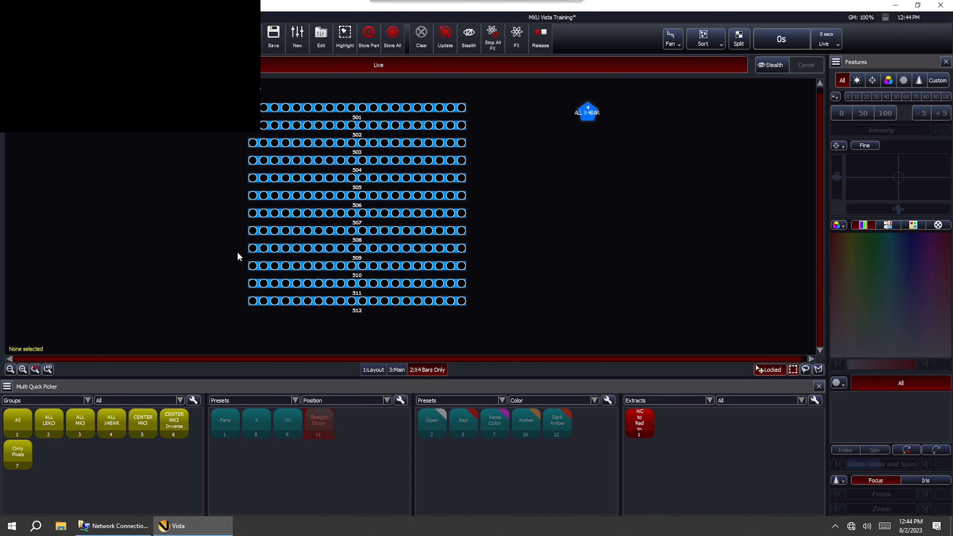
In the 3:Main layout, select only Leko fixtures 2 and 5 and set their live intensity to 100
click(398, 370)
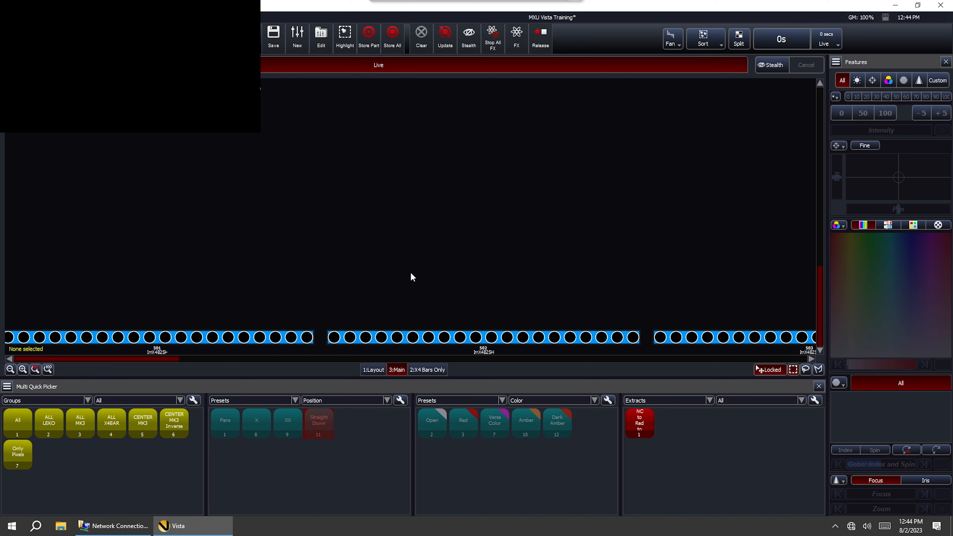
click(49, 369)
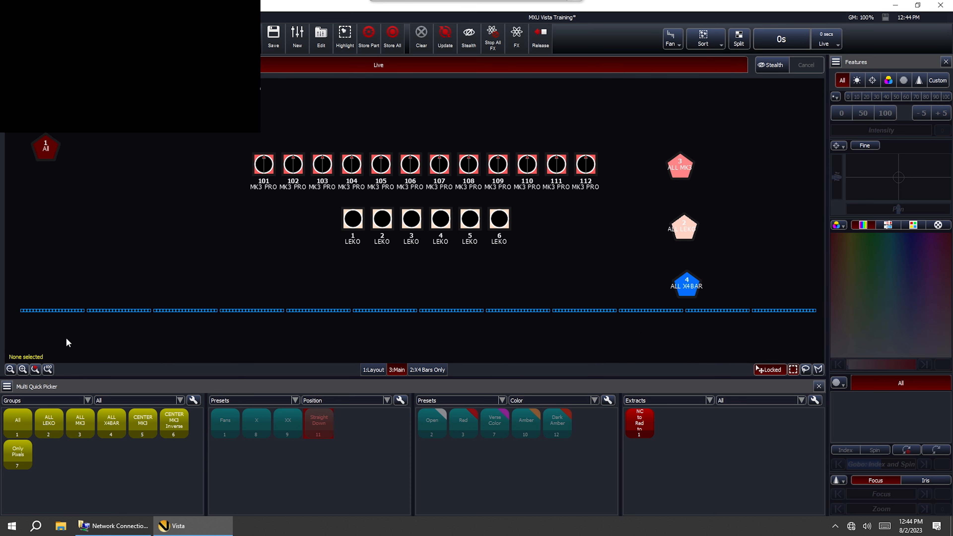
drag(319, 227, 434, 224)
right_click(432, 220)
click(326, 238)
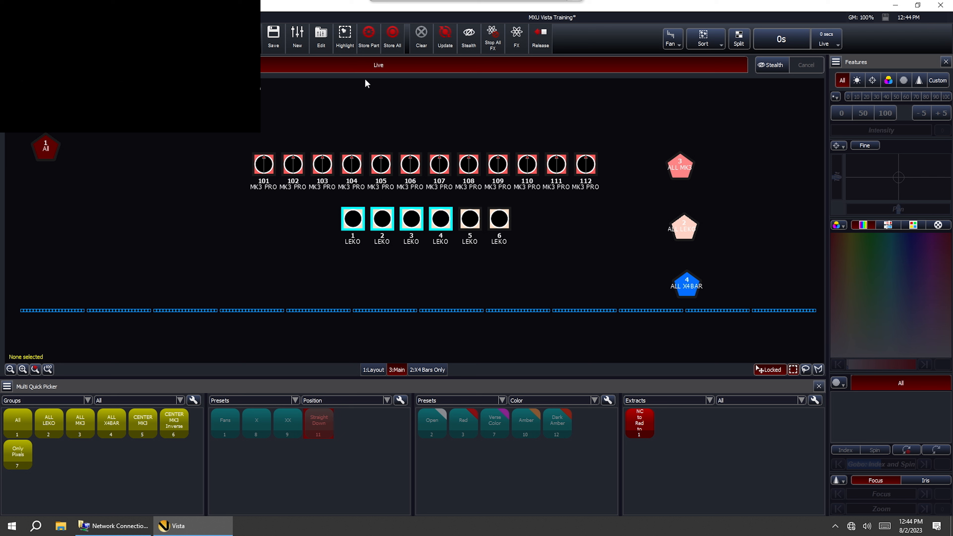
drag(301, 216, 579, 228)
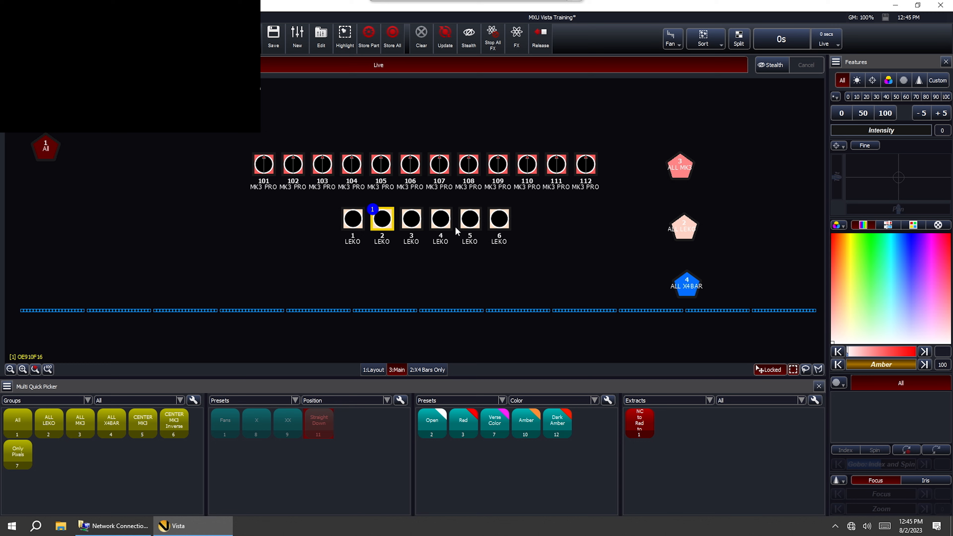
click(469, 225)
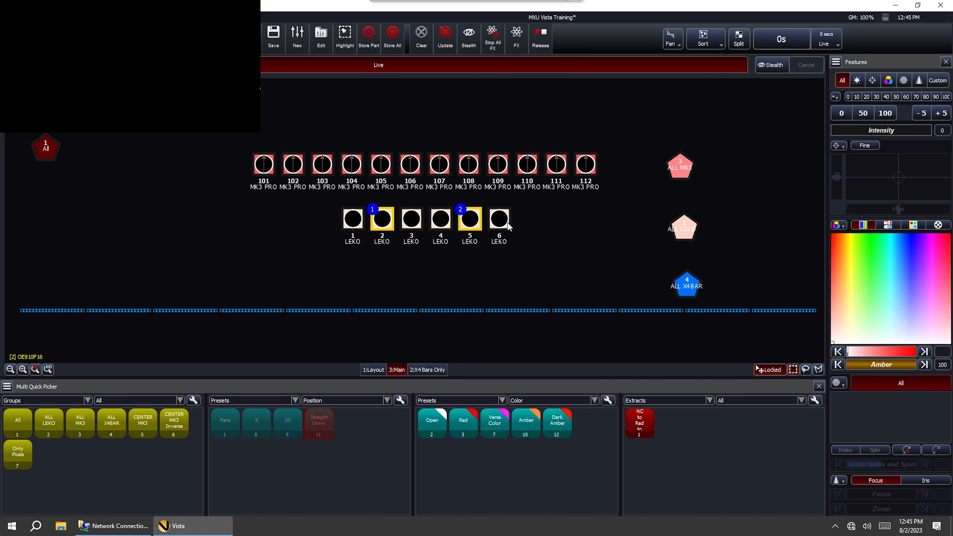
click(886, 118)
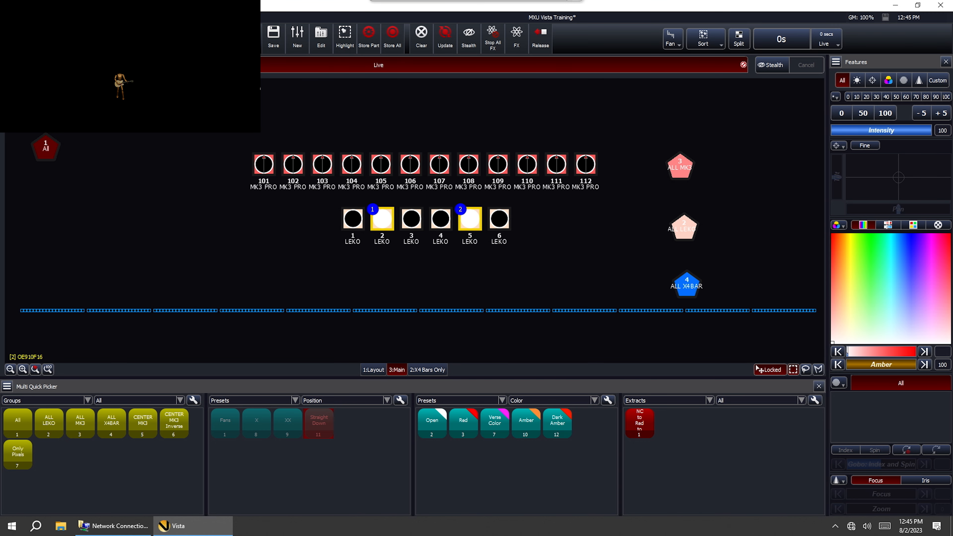